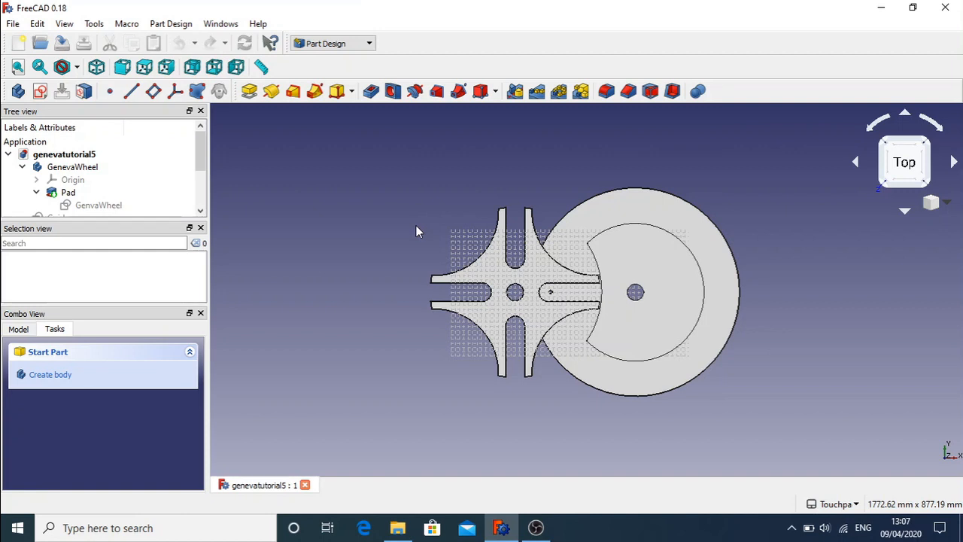
- Inspect how the Geneva wheel and pin wheel sit relative to each other from the top, front and underside
left_click_drag(453, 276, 519, 273, "alt")
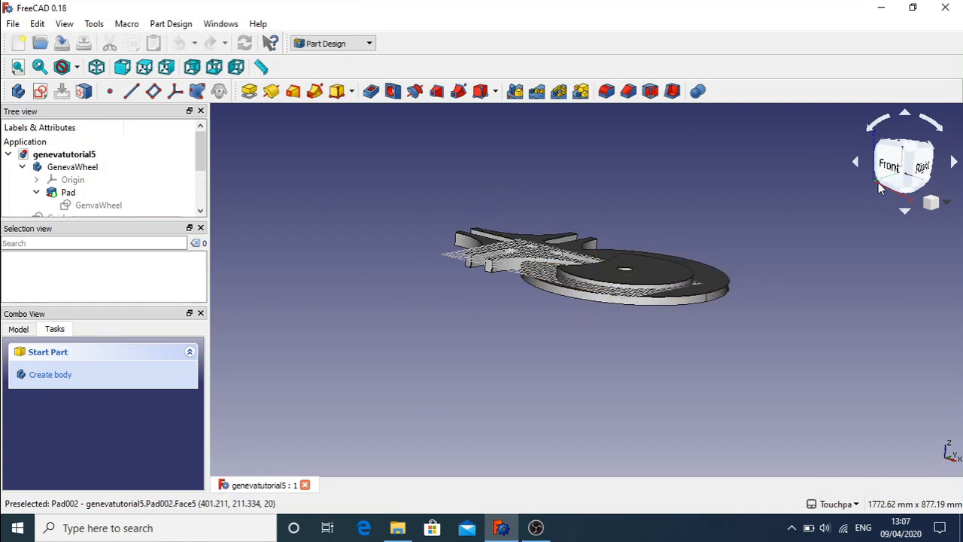
left_click_drag(821, 157, 775, 203, "alt")
left_click(911, 144)
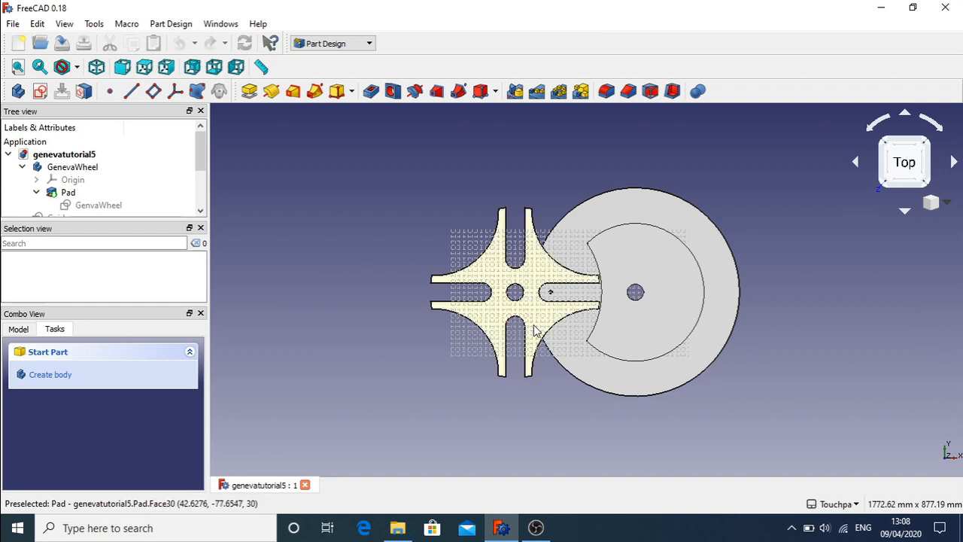
left_click(906, 115)
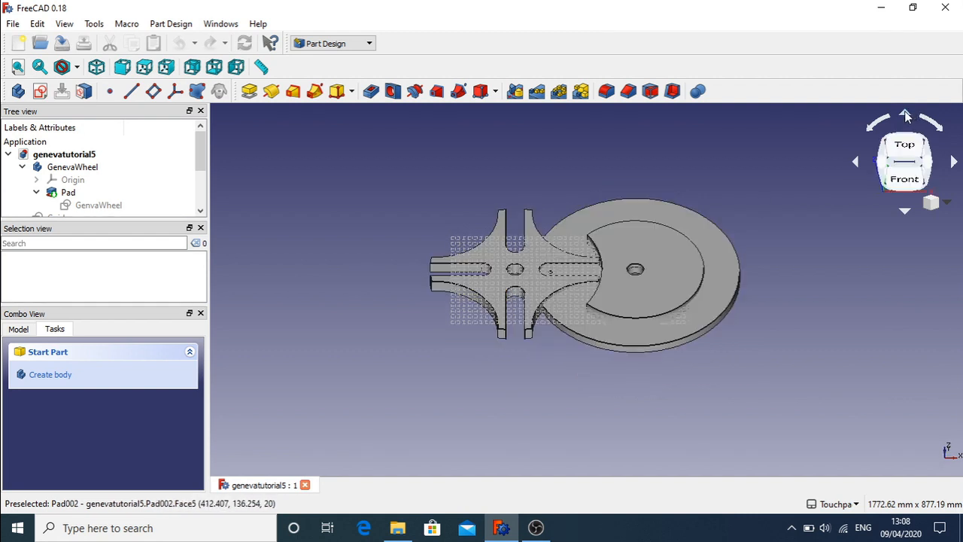
left_click(906, 115)
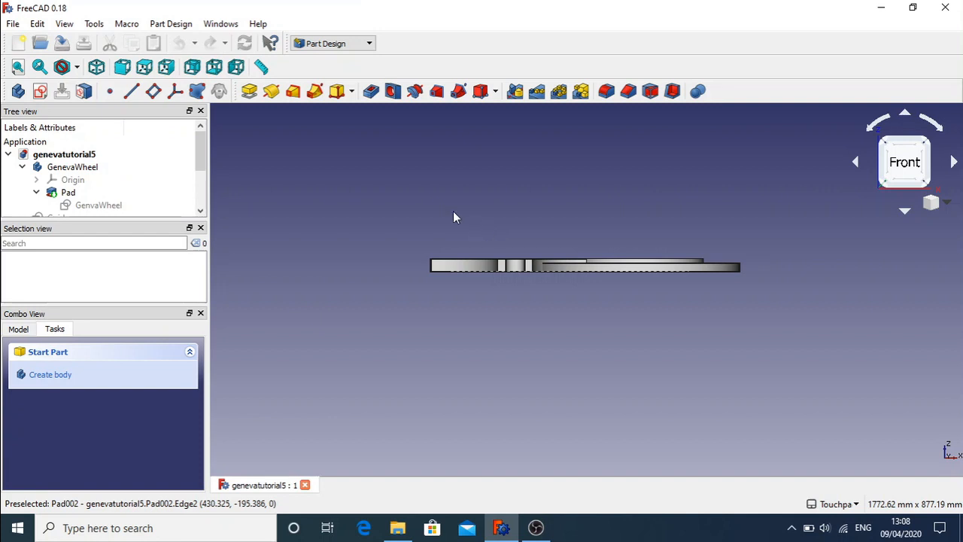
left_click(905, 115)
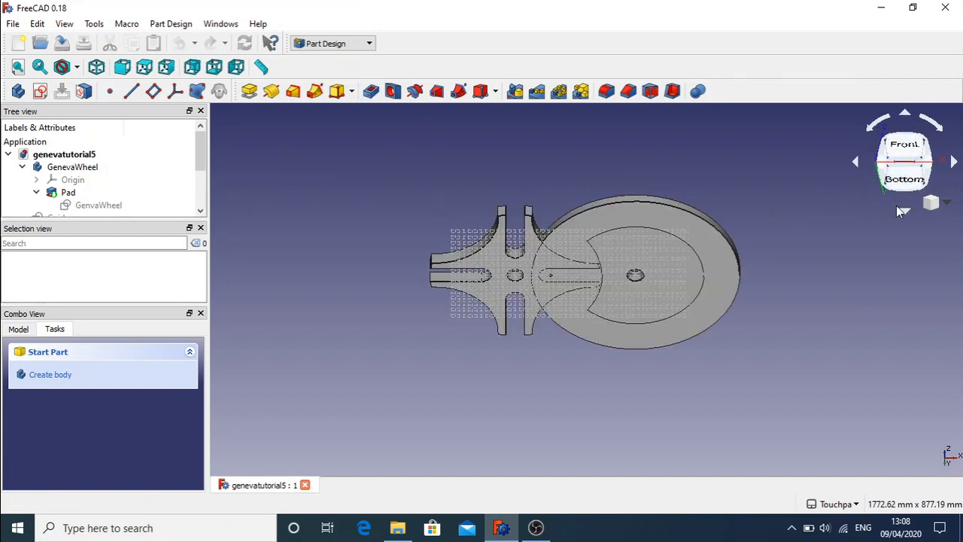
left_click(905, 148)
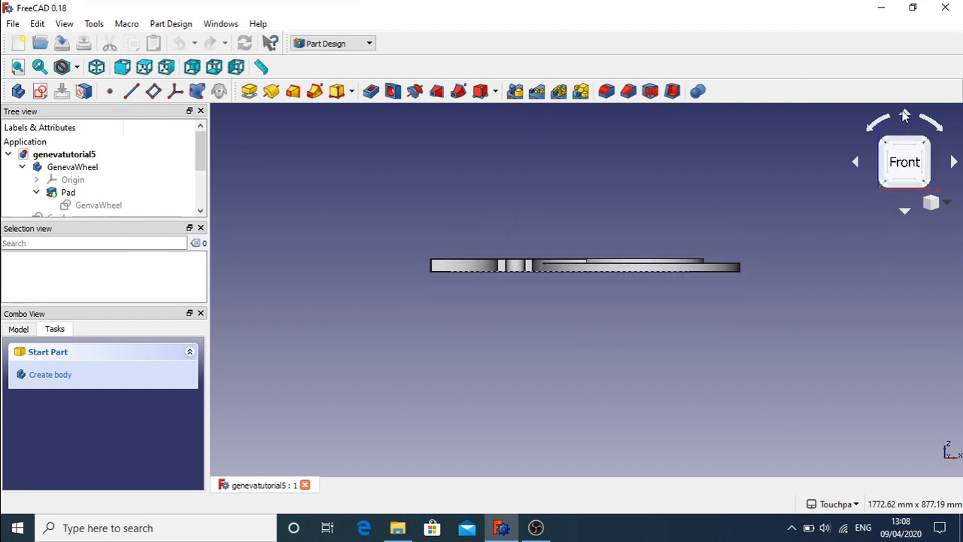
left_click(904, 213)
left_click(901, 150)
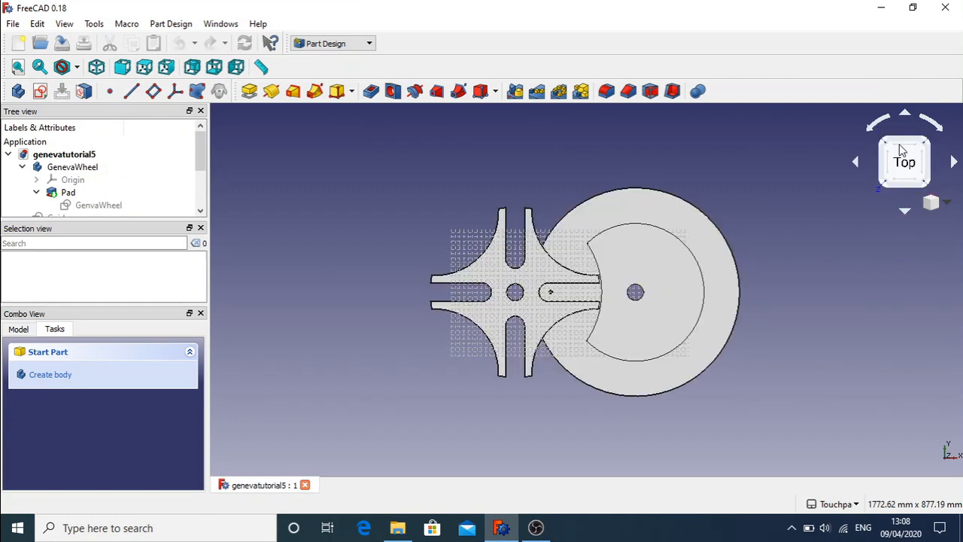
- Switch to the Draft workbench and show the model from the front
left_click(339, 44)
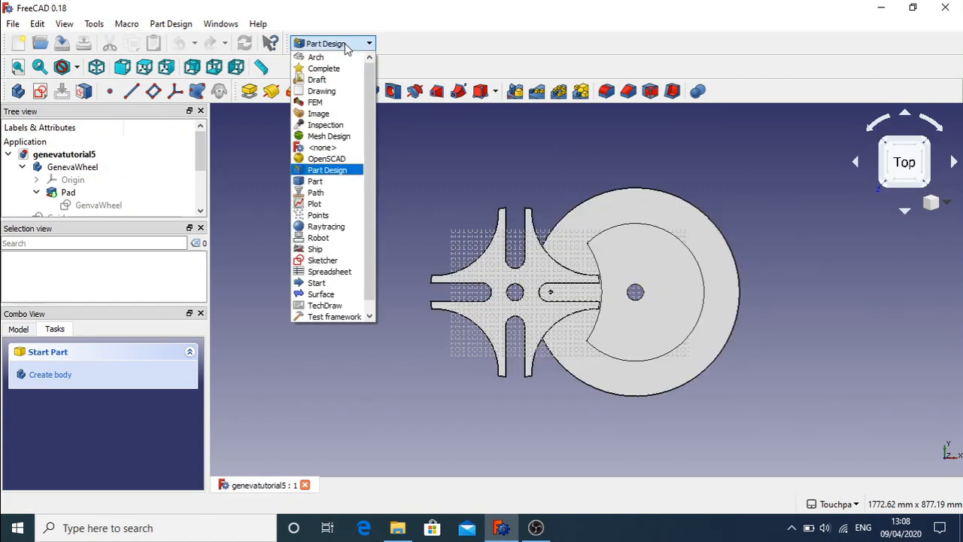
left_click(320, 79)
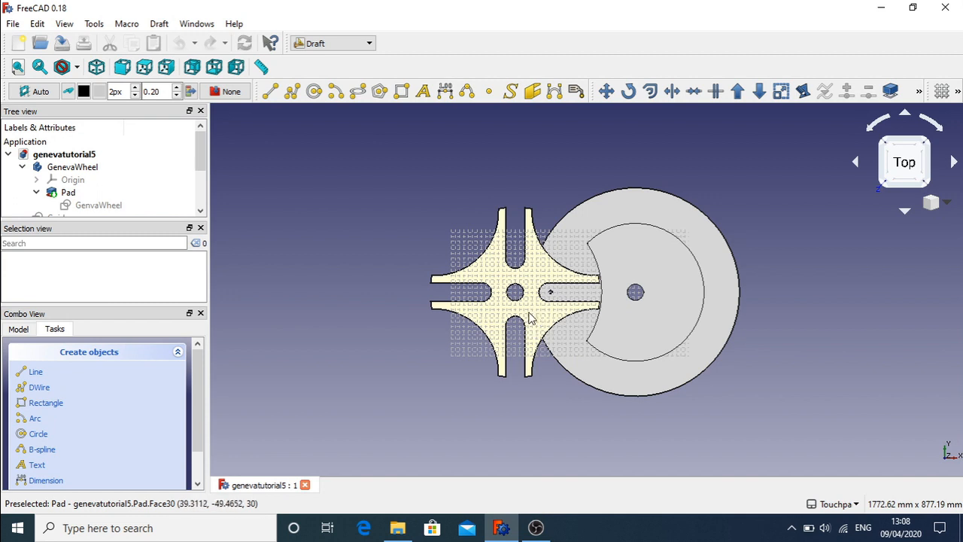
left_click(904, 112)
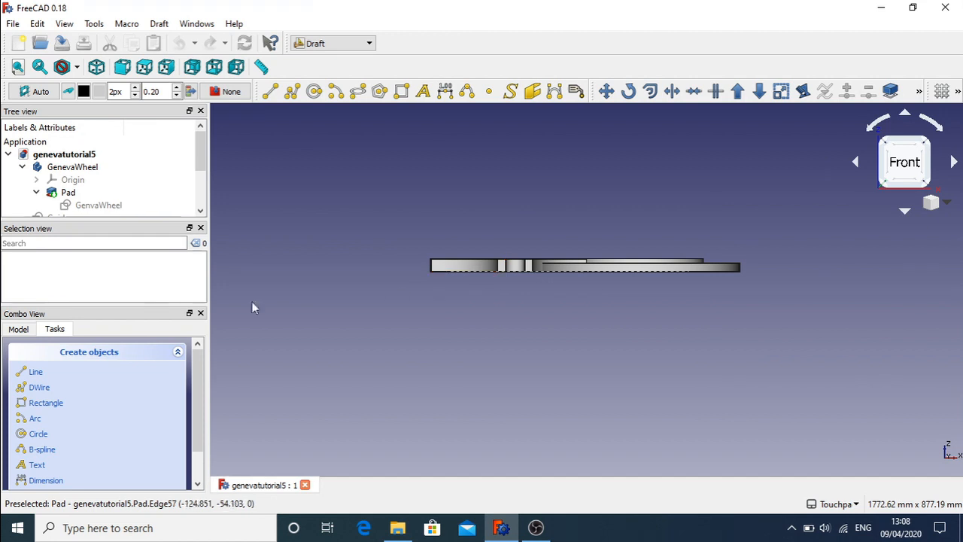
- Open the GenvaWheel sketch under the Geneva wheel's Pad for review and close it without changes
left_click(62, 156)
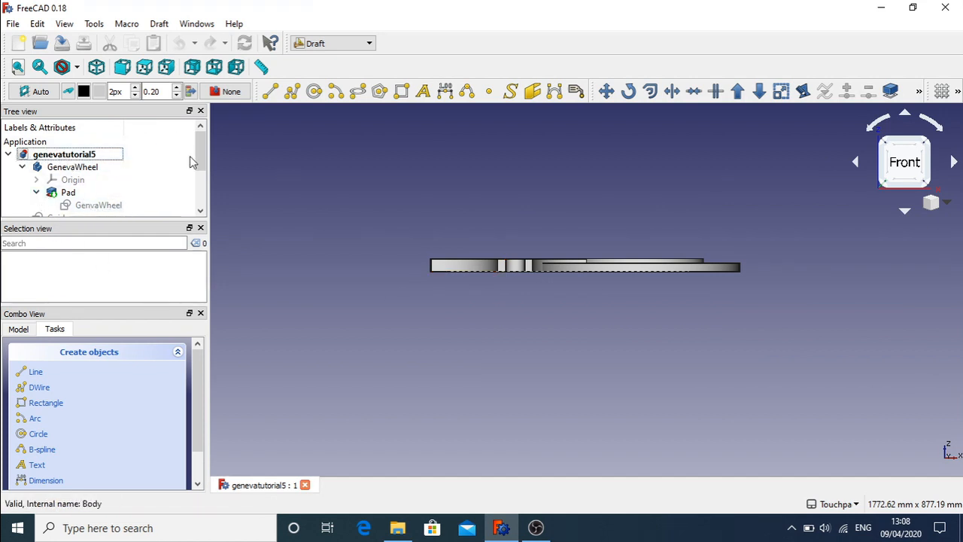
left_click_drag(200, 146, 200, 158)
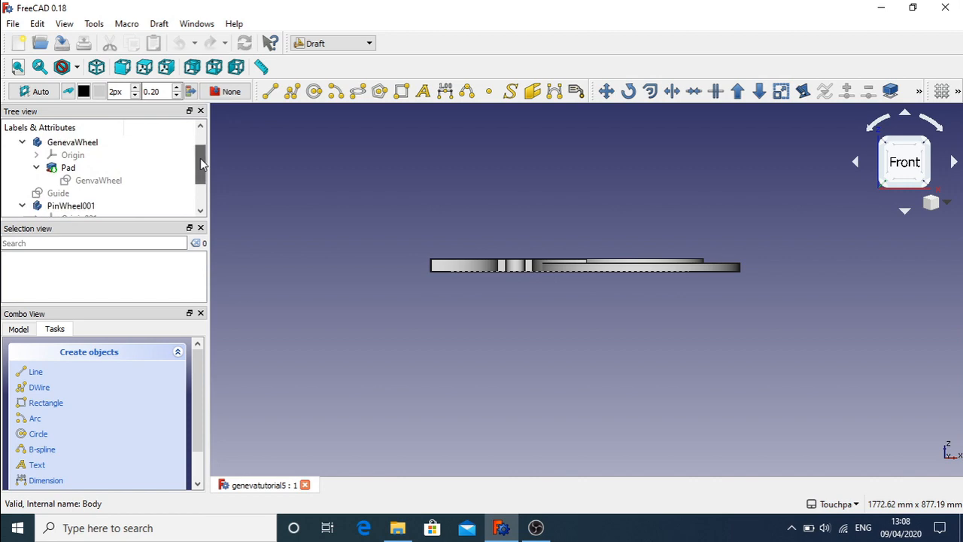
double_click(101, 180)
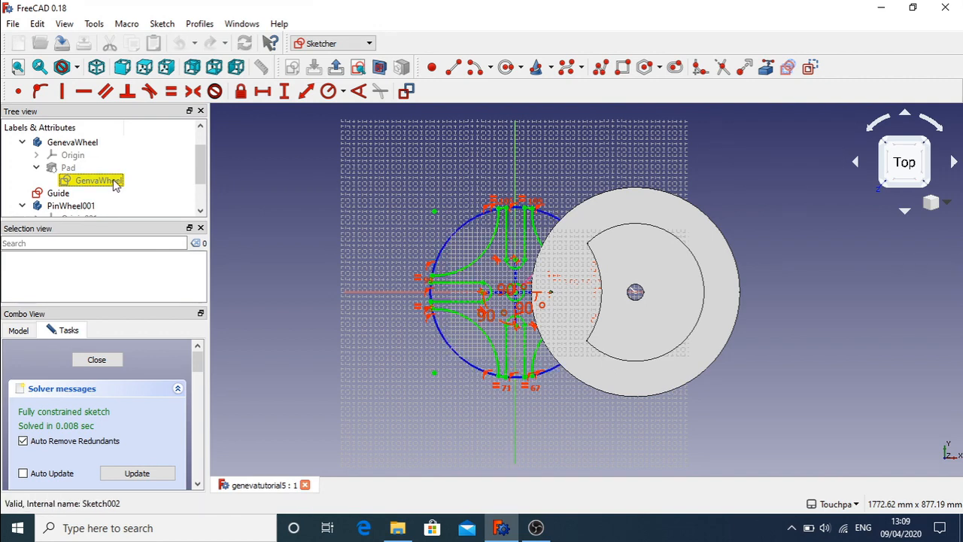
left_click(96, 360)
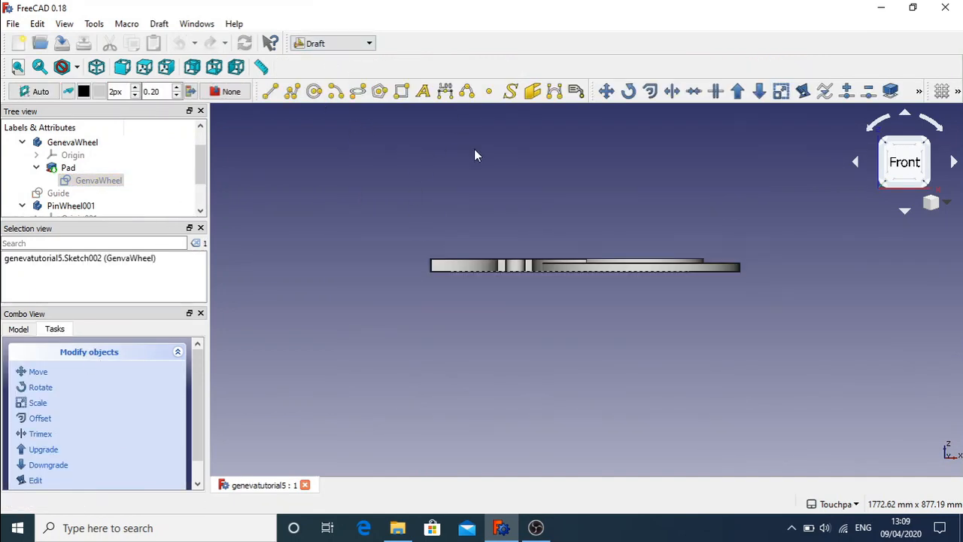
- Try to move the selected GenvaWheel sketch with the Draft Move tool
left_click(608, 92)
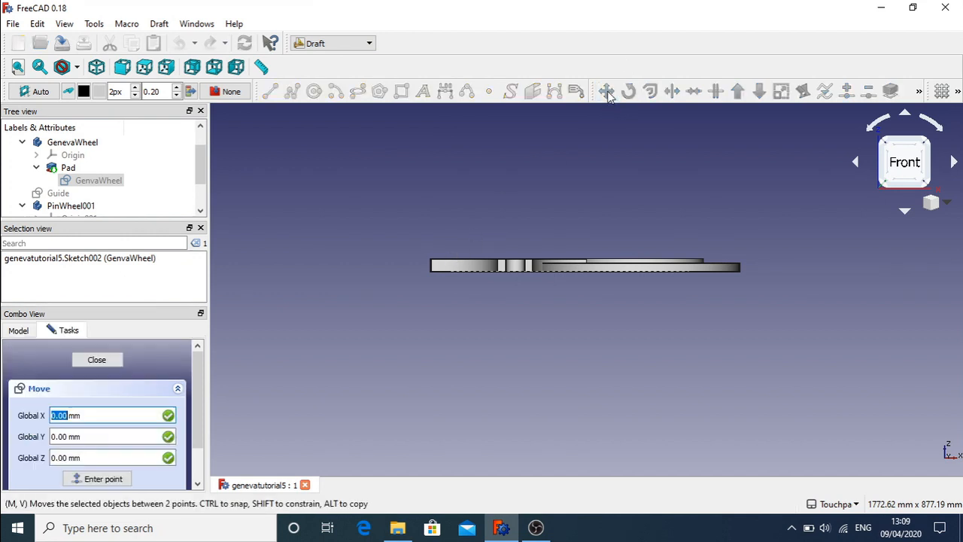
left_click(475, 264)
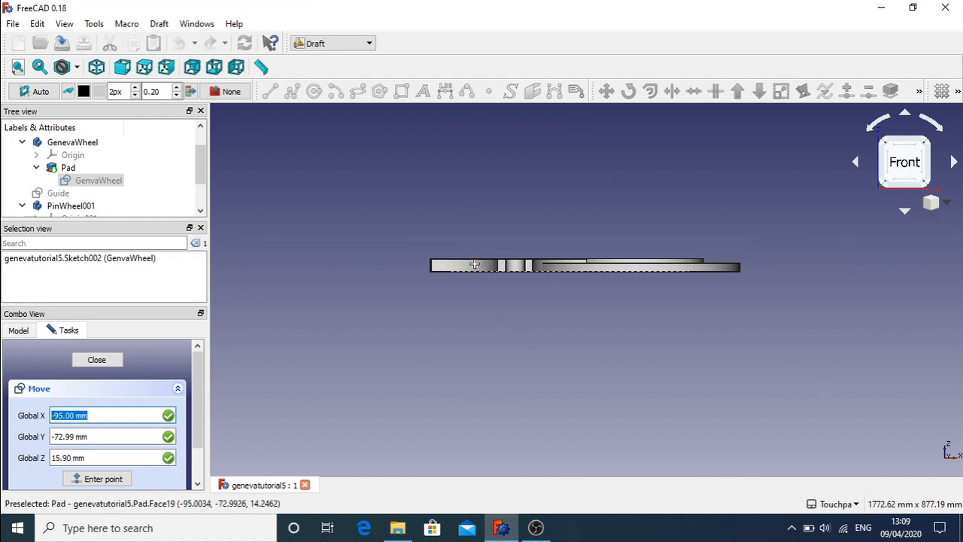
left_click(475, 264)
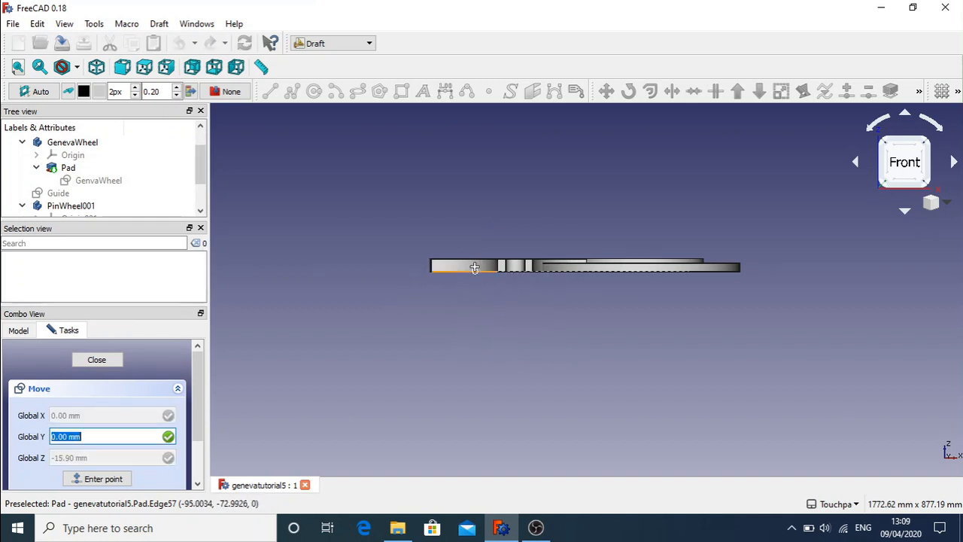
left_click(474, 268)
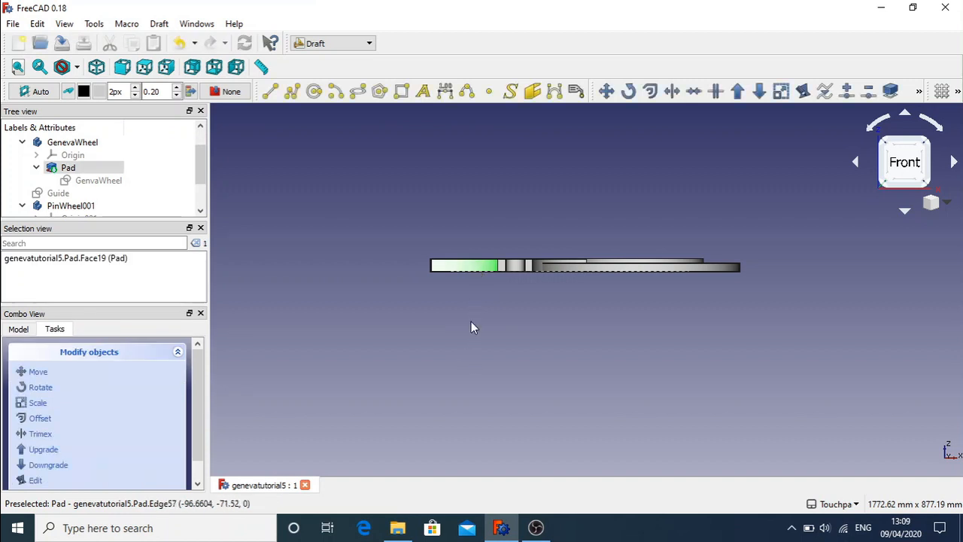
- Try to move the Geneva wheel's Pad up by about 31.5 mm, constrained to the global Z axis
left_click(606, 91)
left_click(474, 269)
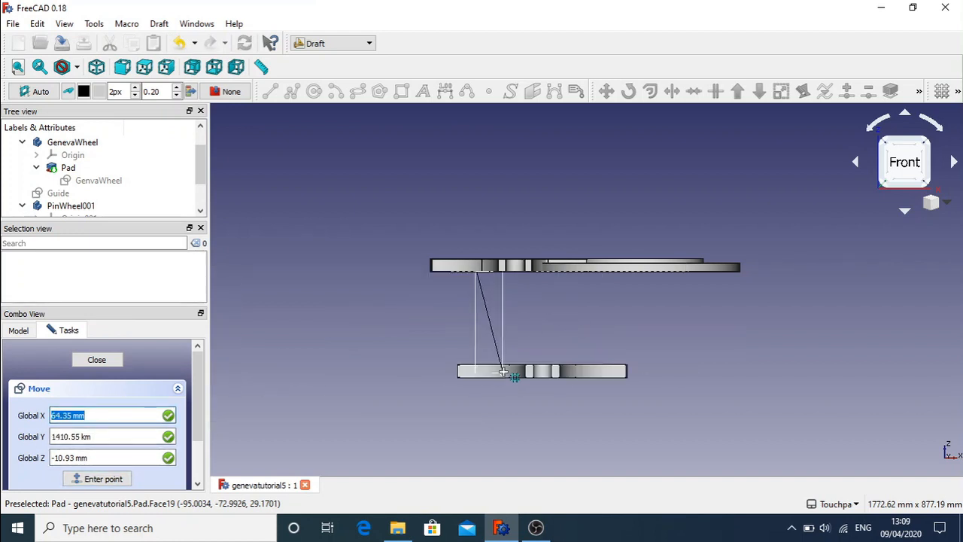
key("Tab")
key("Tab")
key("Tab")
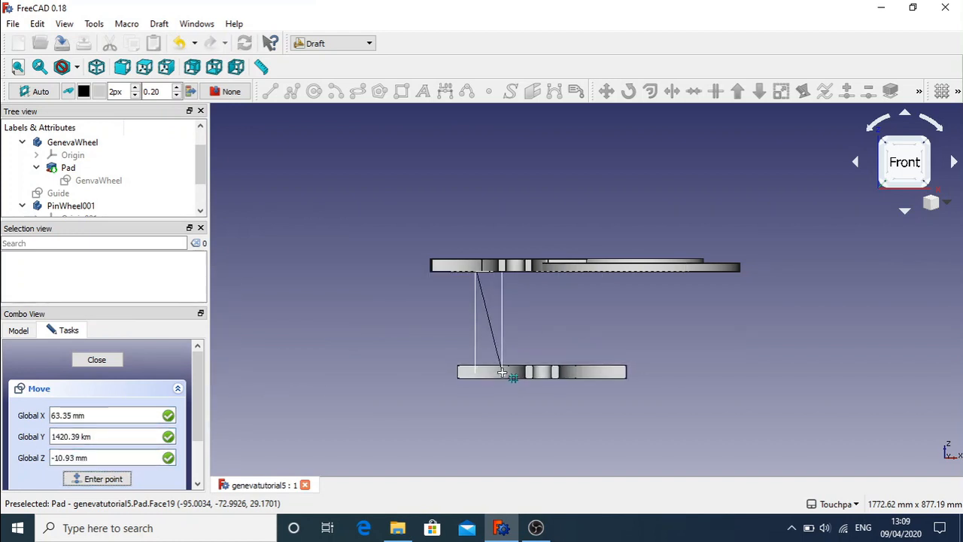
key("Tab")
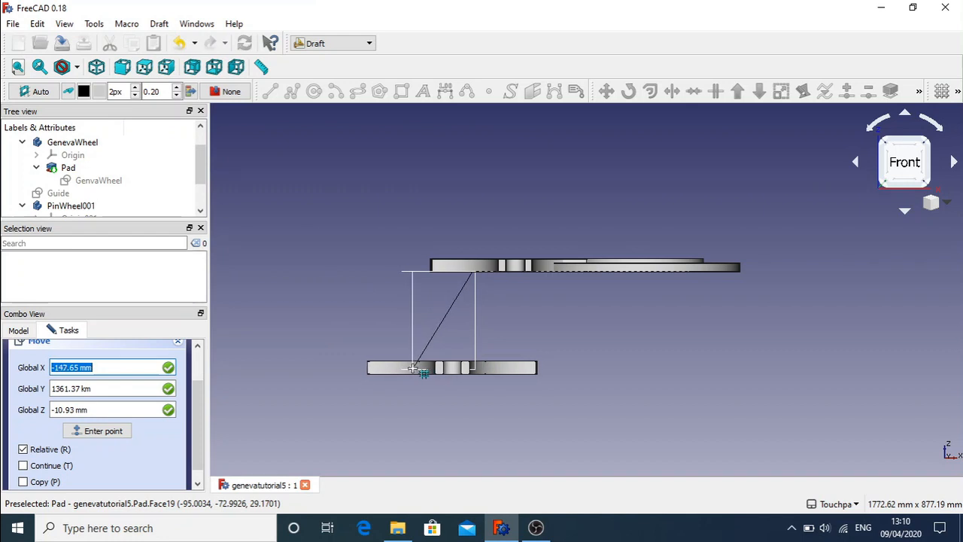
key("Tab")
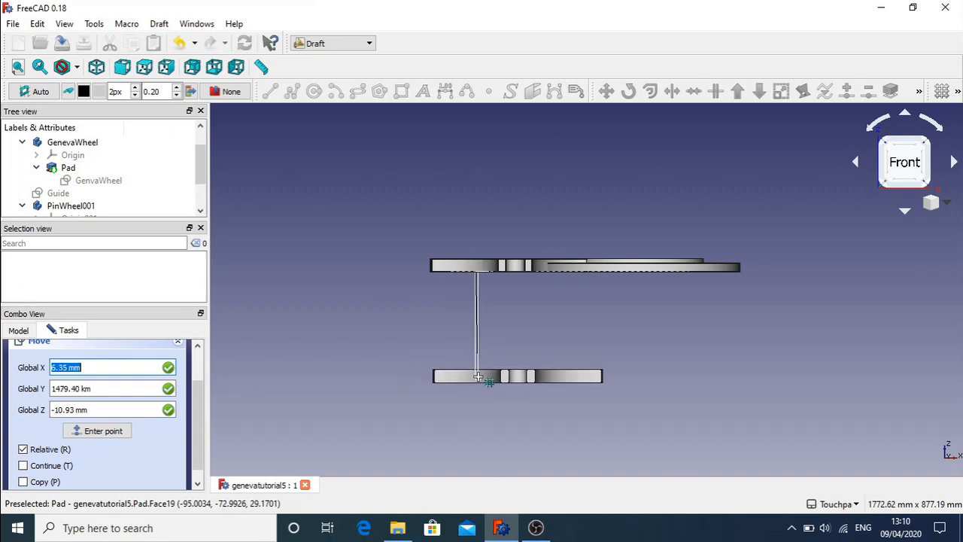
key("x")
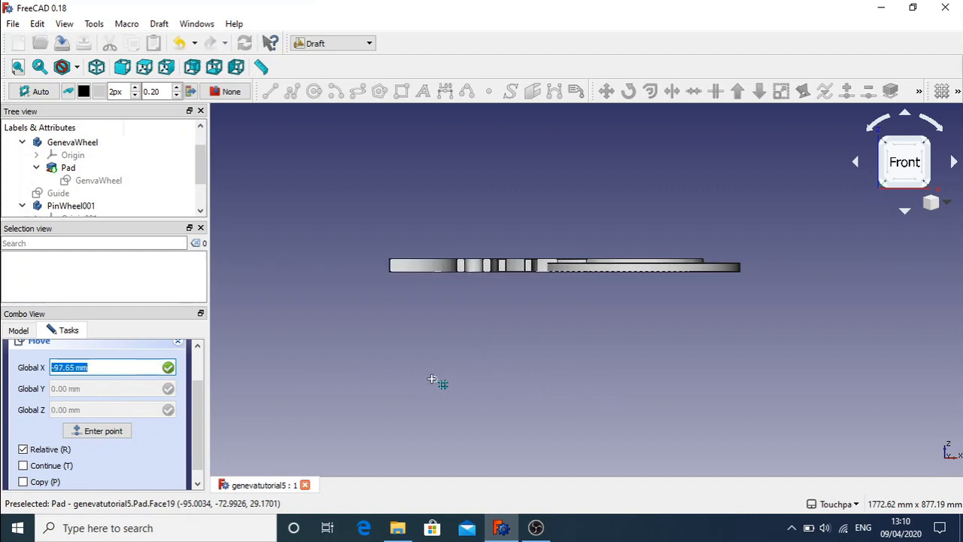
key("Return")
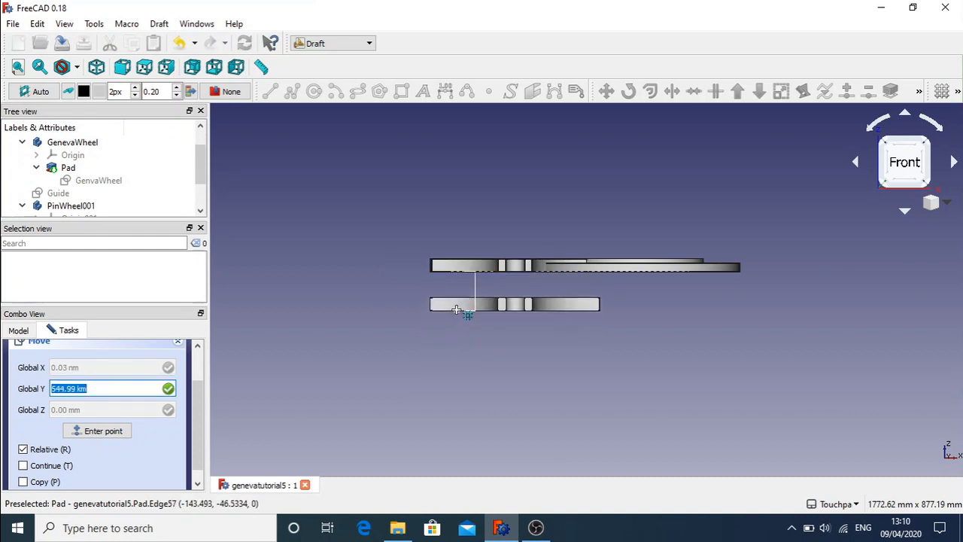
type("0")
key("Return")
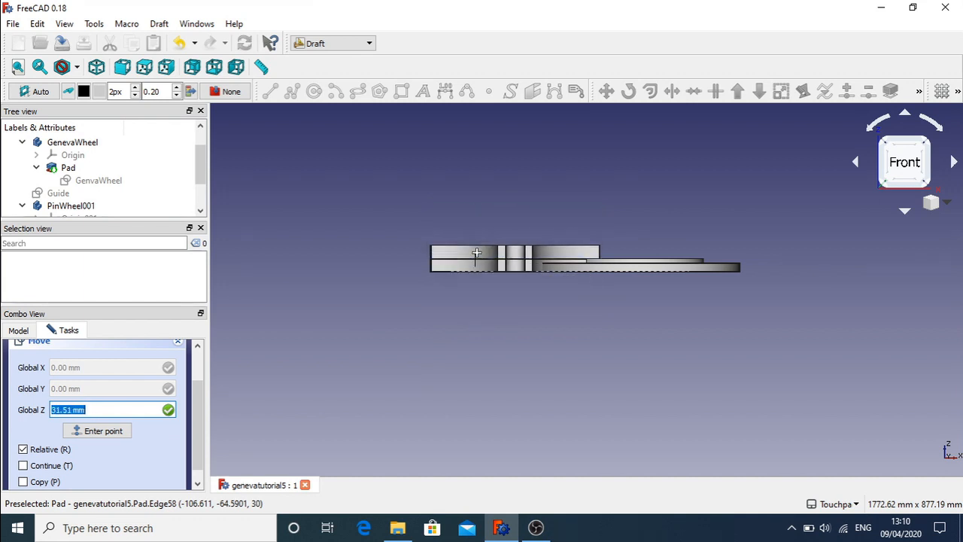
left_click(476, 252)
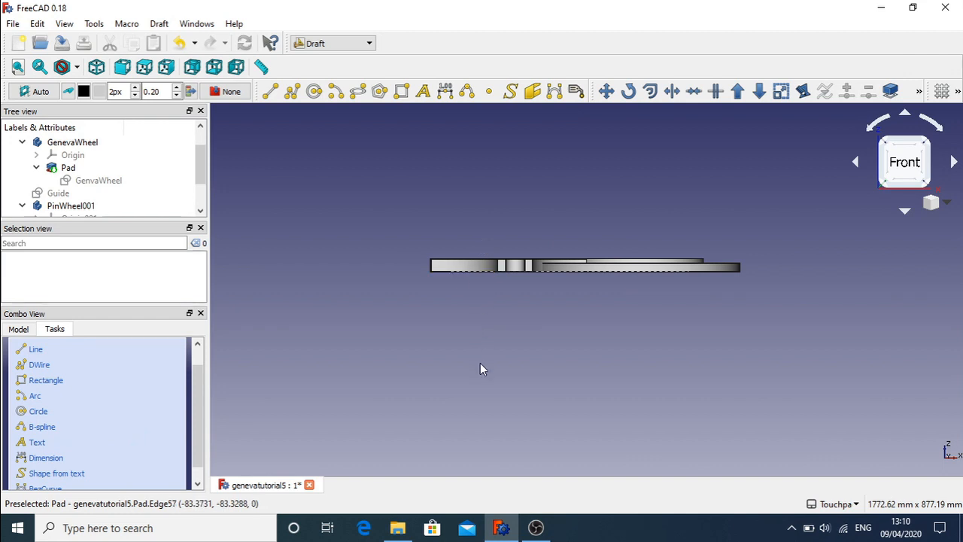
- Try again to move the Geneva wheel's Pad along global Z, placing it well above the pin wheel
left_click(608, 95)
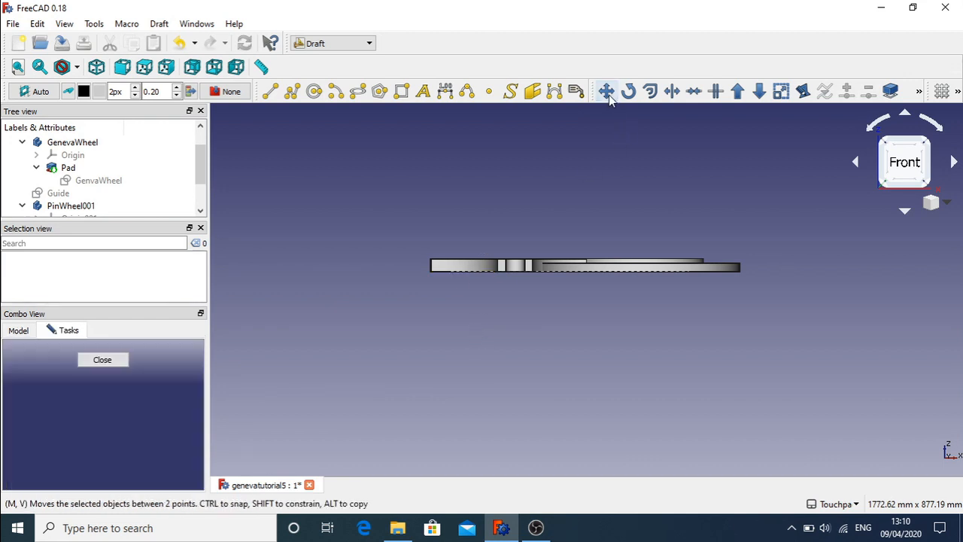
left_click(471, 265)
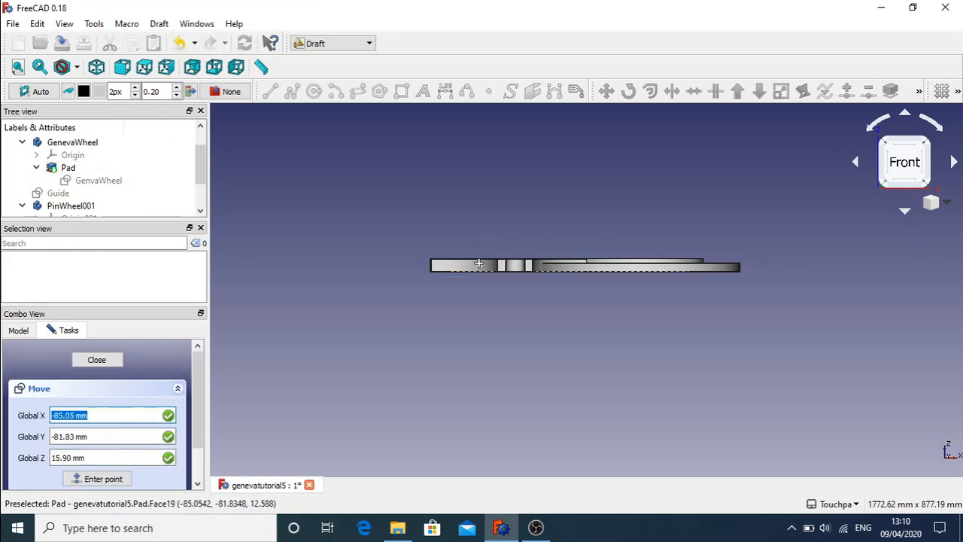
left_click(478, 258)
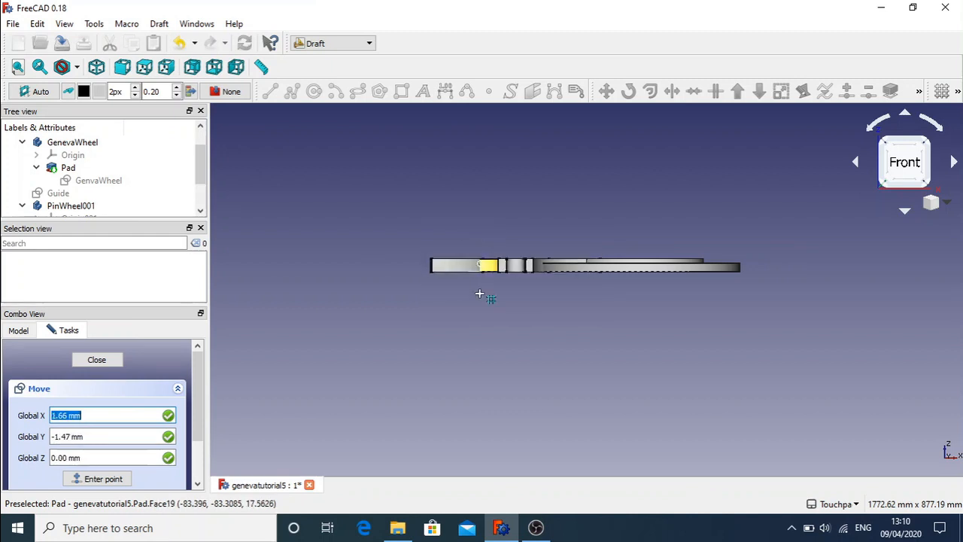
key("z")
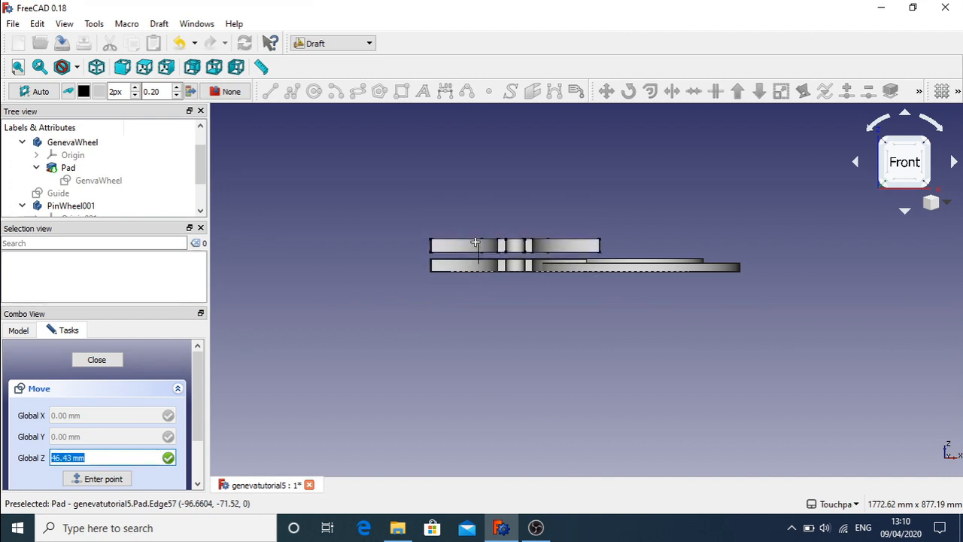
left_click(478, 186)
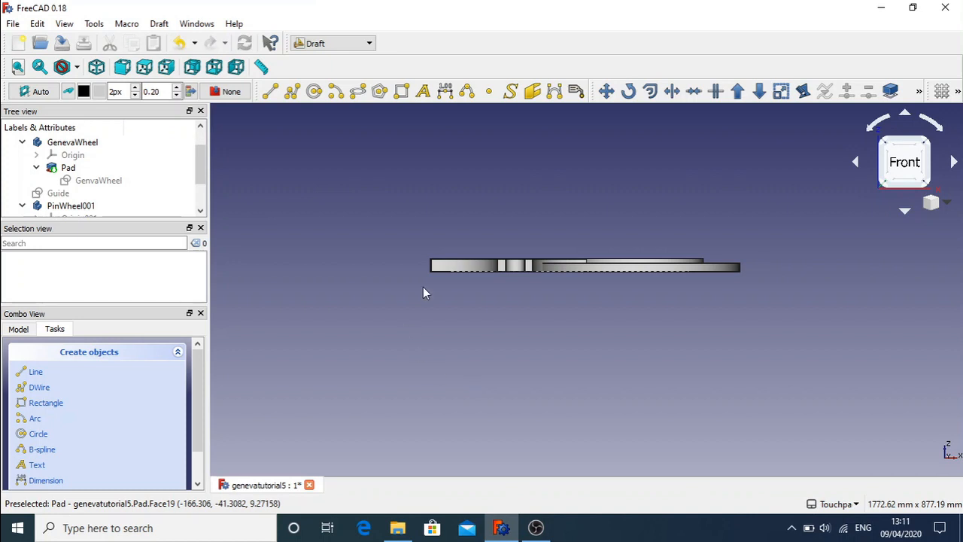
- Make a compound from the Geneva wheel's Pad using the Part workbench
left_click(463, 263)
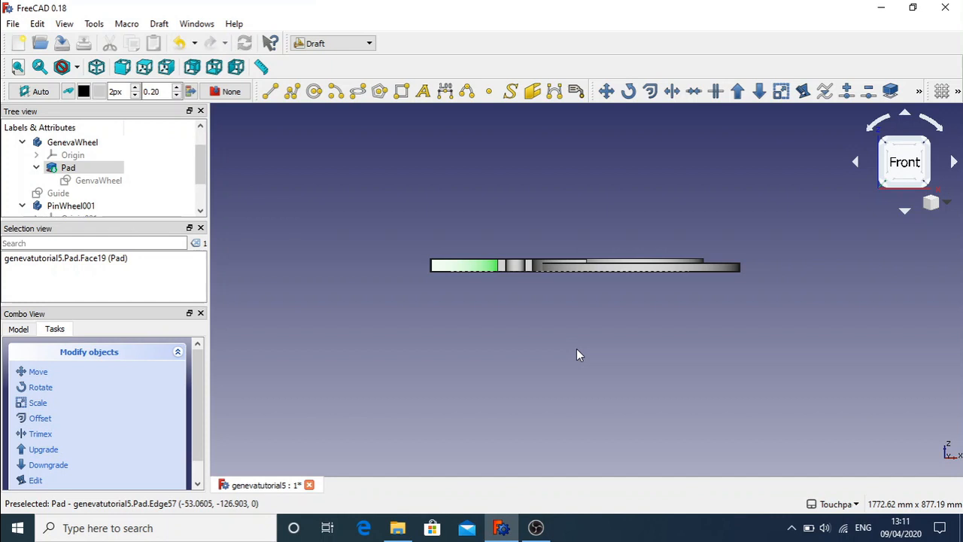
left_click(905, 118)
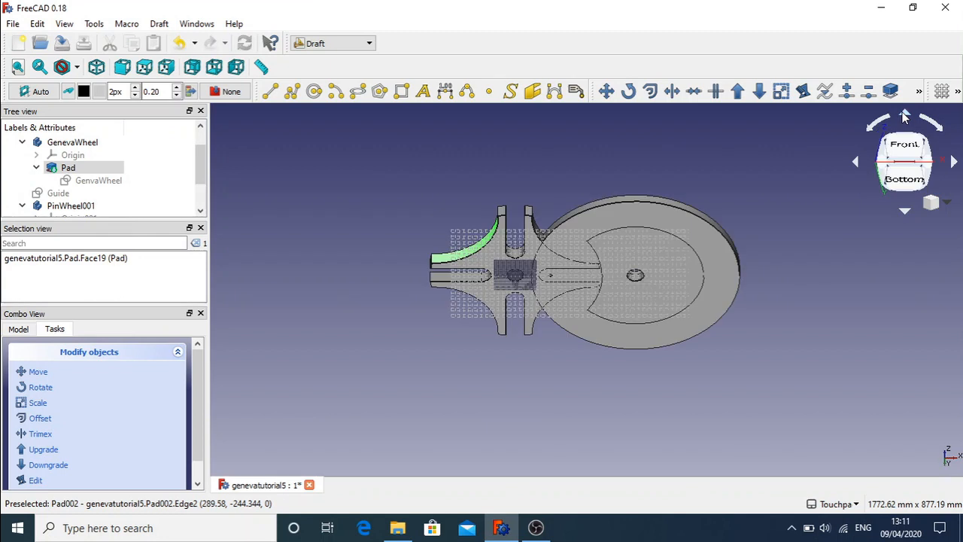
left_click(903, 208)
left_click(903, 208)
left_click(909, 150)
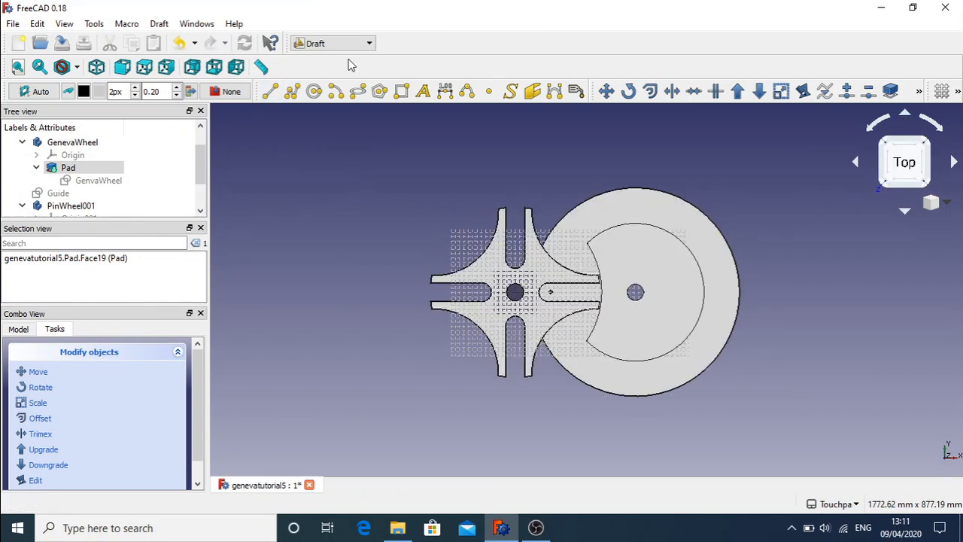
left_click(369, 44)
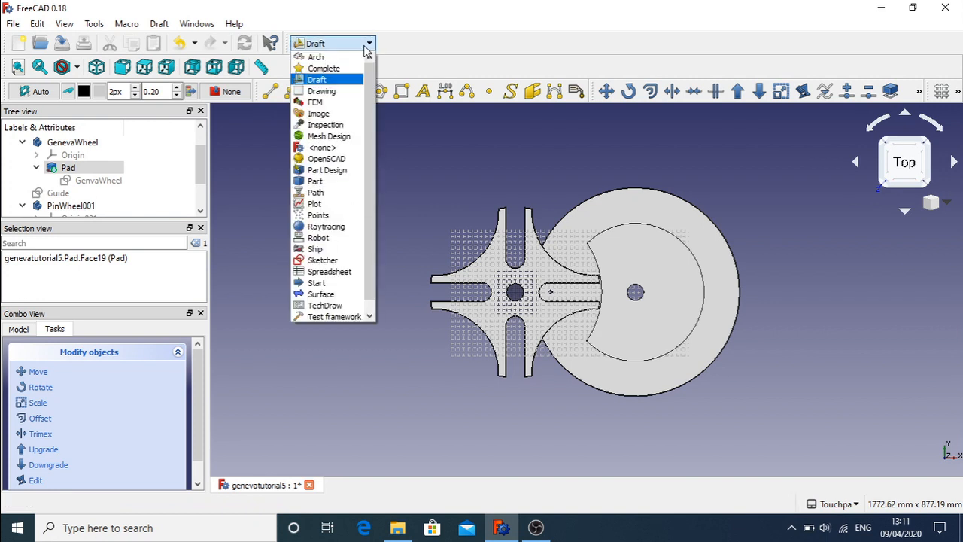
left_click(314, 181)
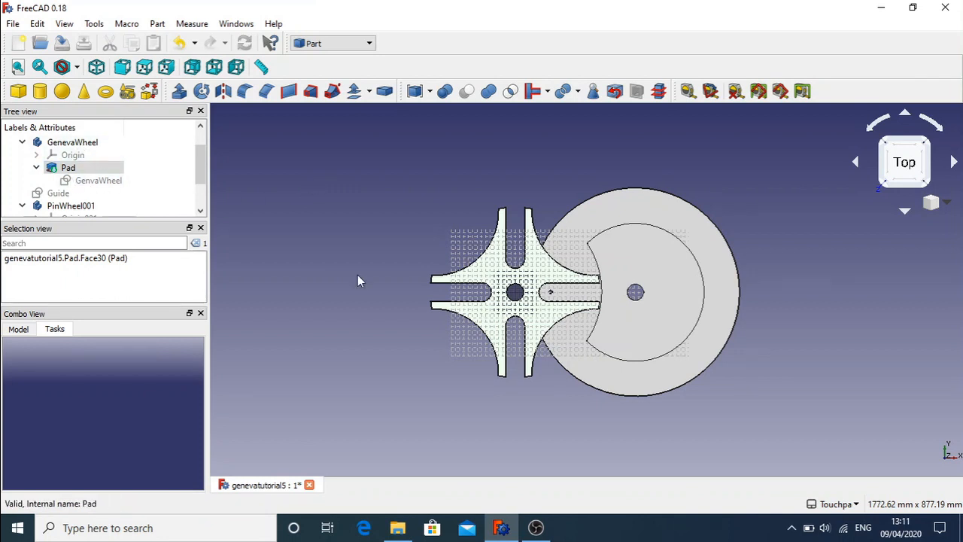
left_click(158, 25)
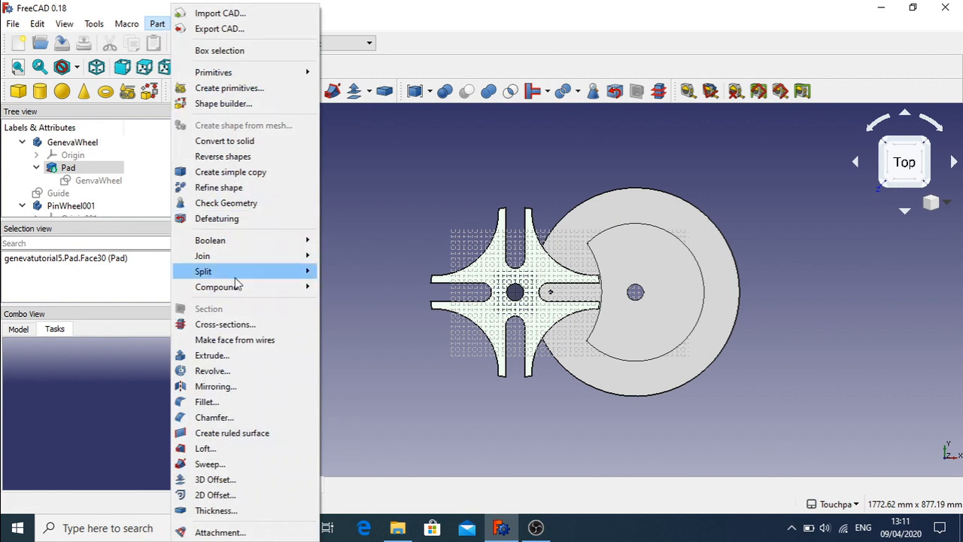
mouse_move(251, 291)
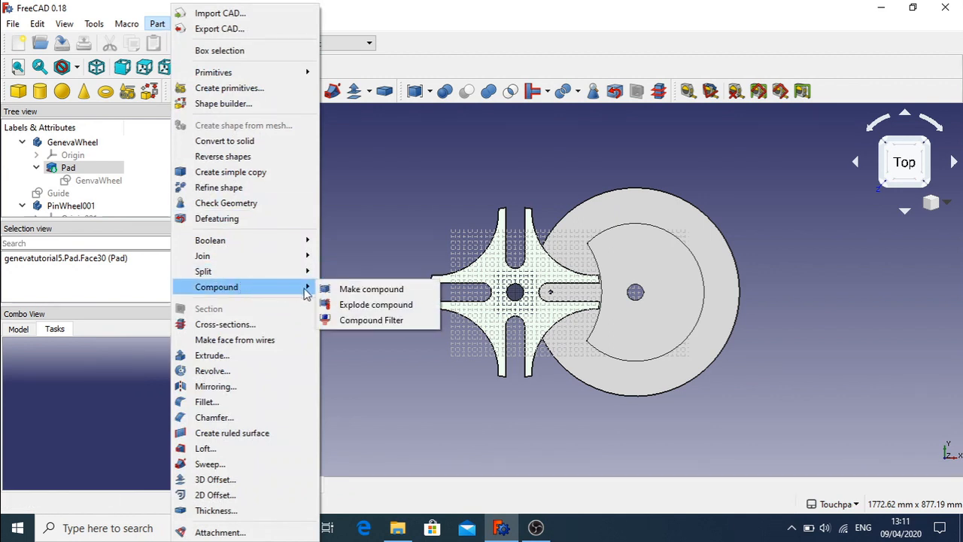
left_click(390, 294)
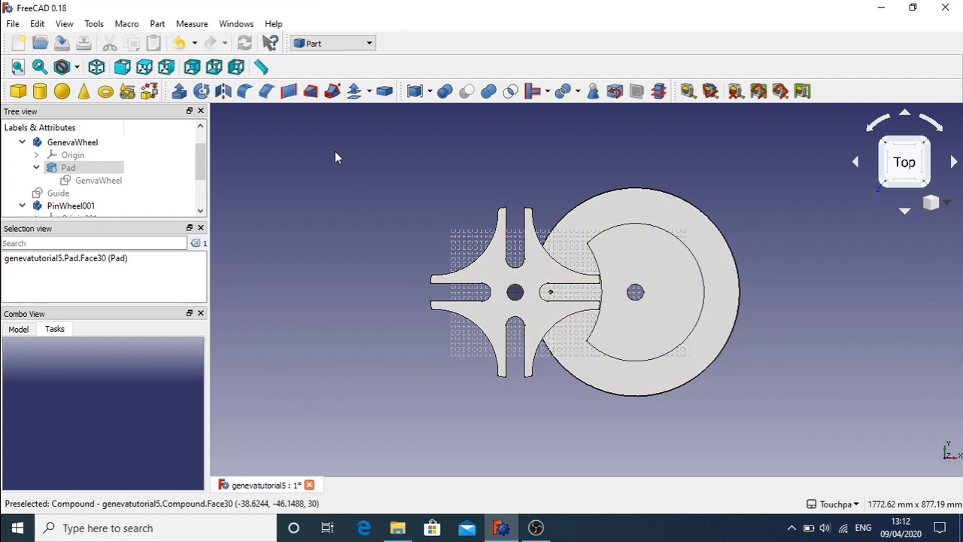
- Move the Geneva wheel compound up along global Z with Draft Move until its underside is level with the top of the pin wheel's base disc
left_click(368, 46)
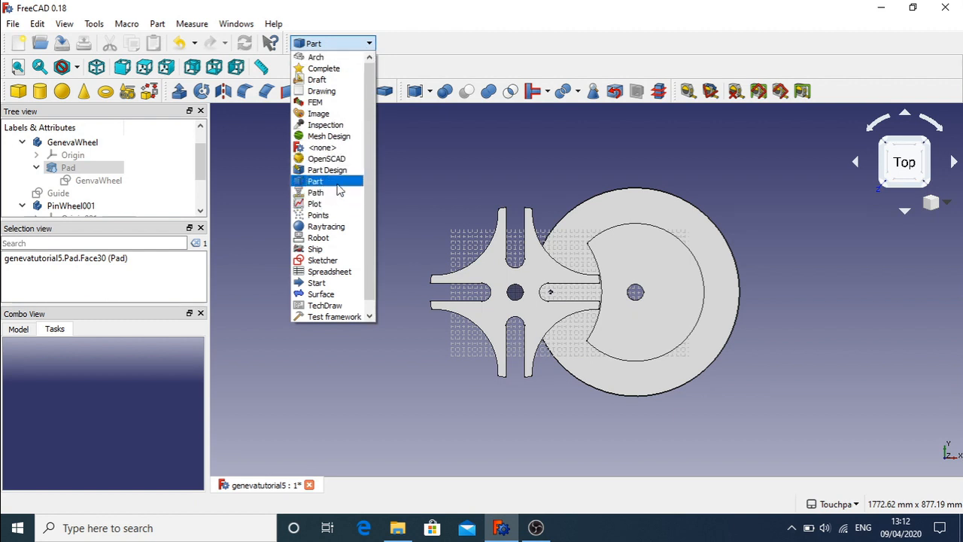
left_click(335, 79)
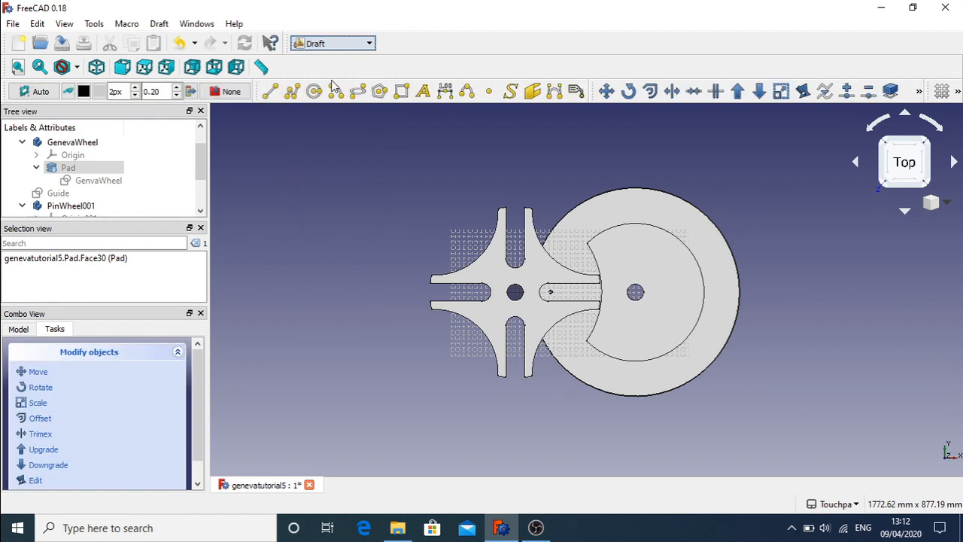
left_click(904, 115)
left_click(905, 213)
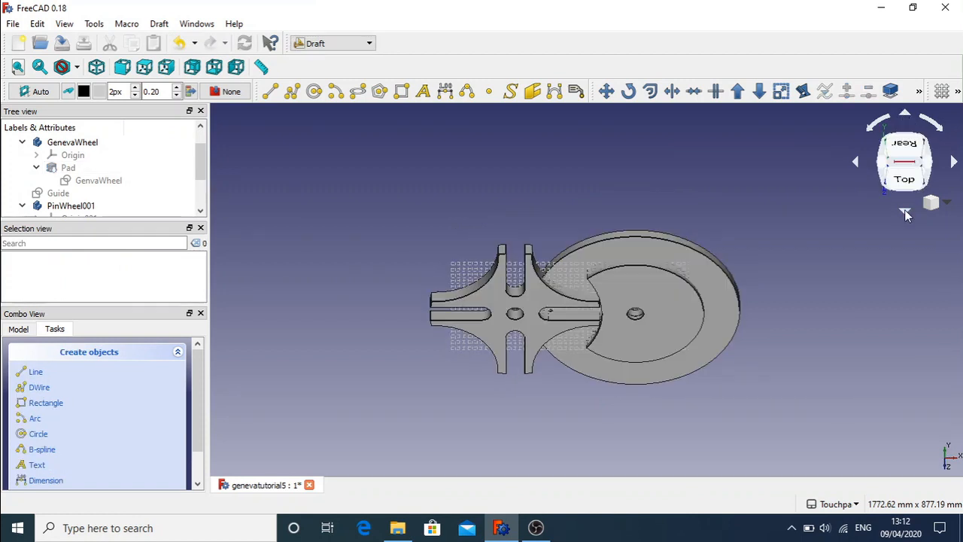
left_click(904, 115)
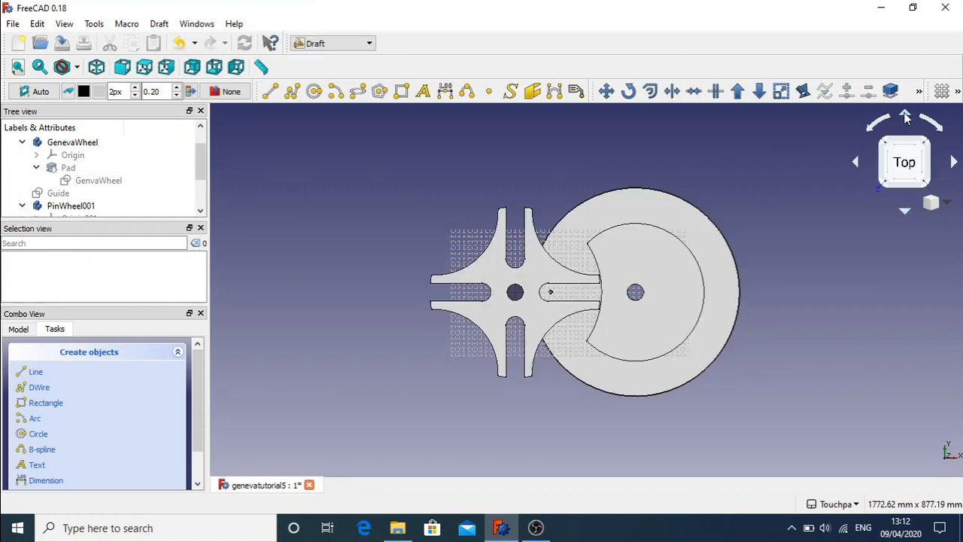
left_click(906, 115)
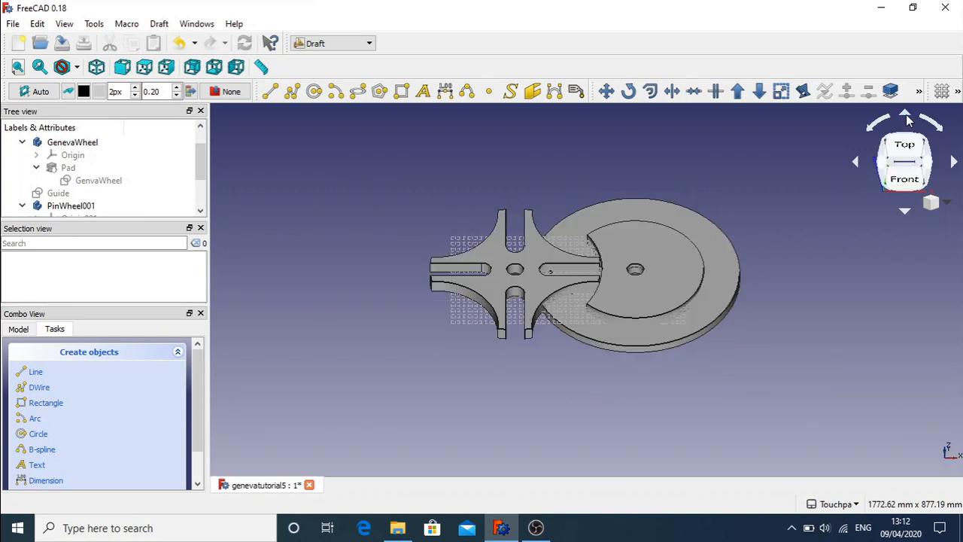
left_click(905, 183)
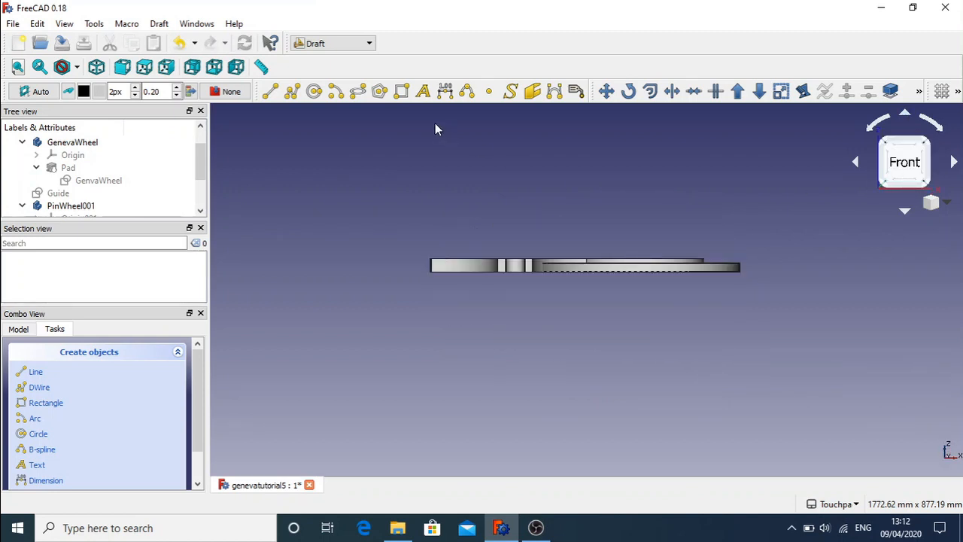
left_click(607, 92)
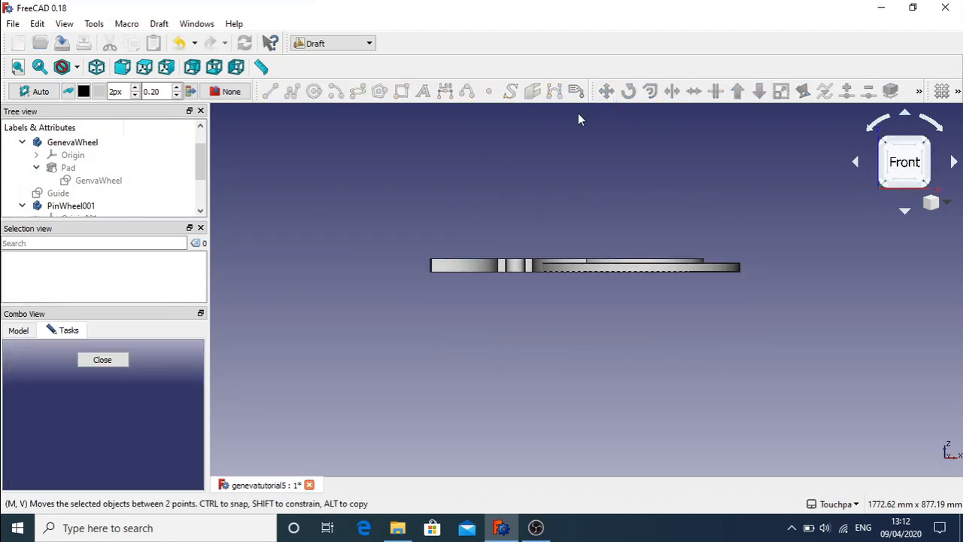
left_click(454, 265)
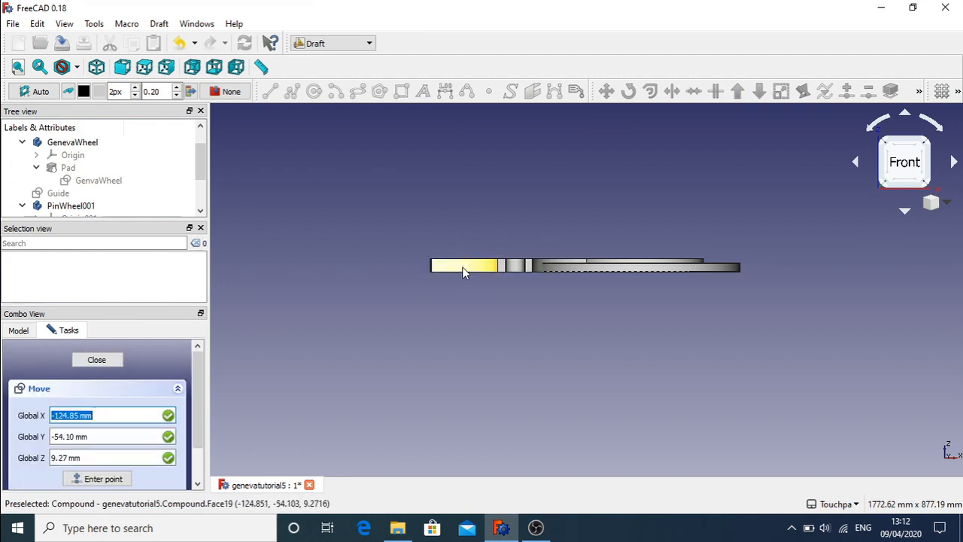
left_click(462, 266)
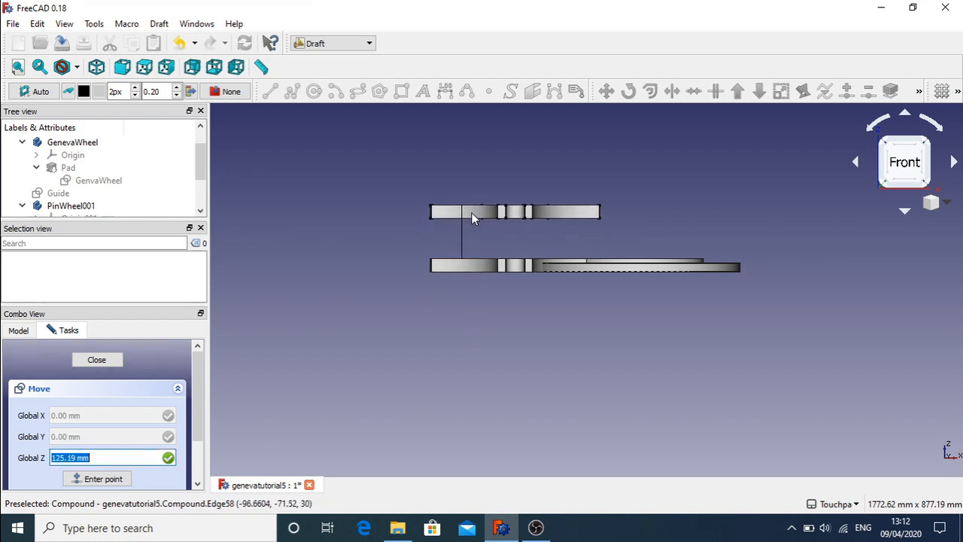
left_click(468, 256)
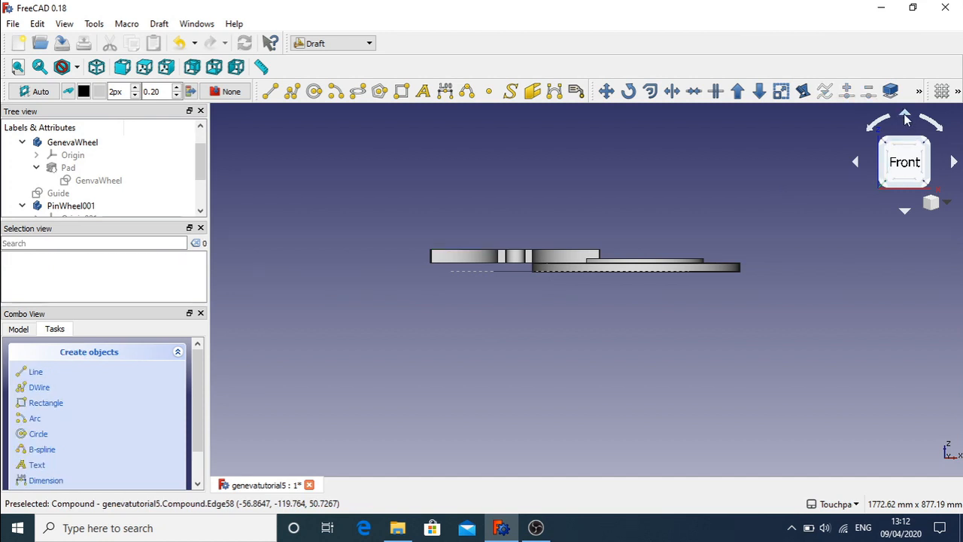
- Try rotating the Geneva wheel compound by about 348° in the top view with Draft Rotate, and undo the rotation
left_click(905, 211)
left_click(907, 213)
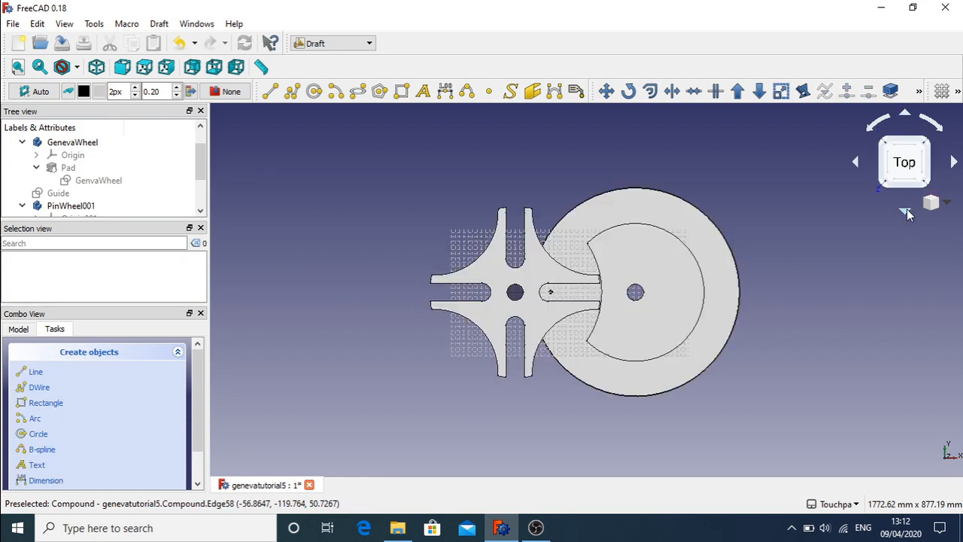
left_click(524, 314)
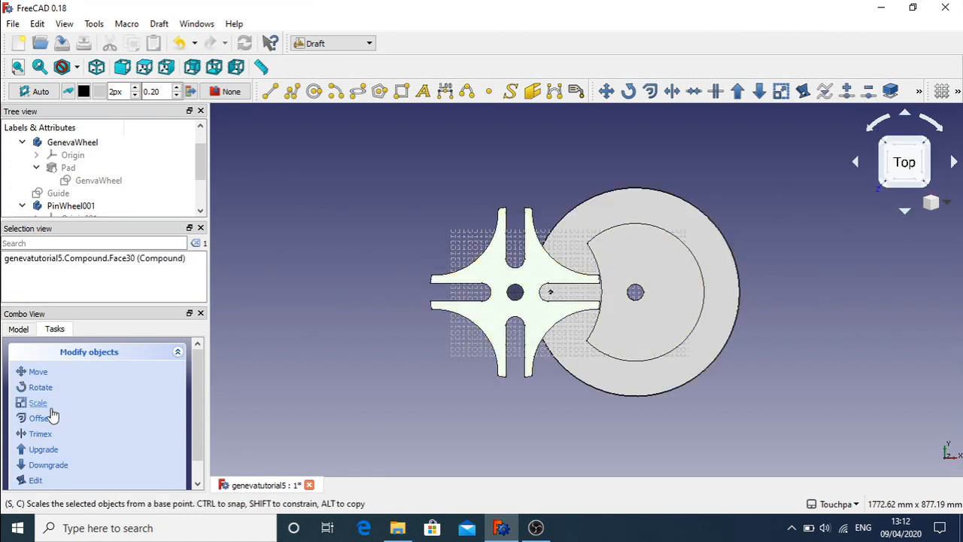
left_click(44, 388)
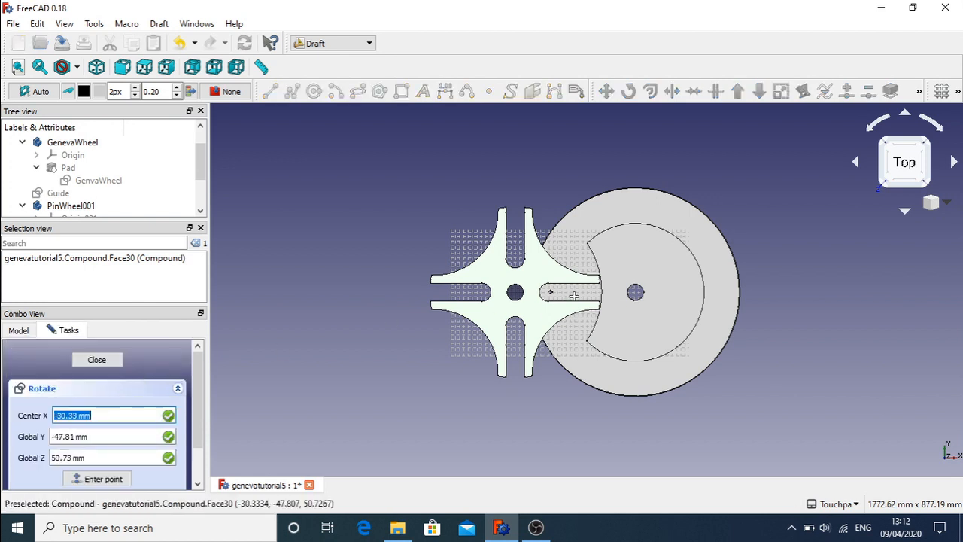
left_click(527, 312)
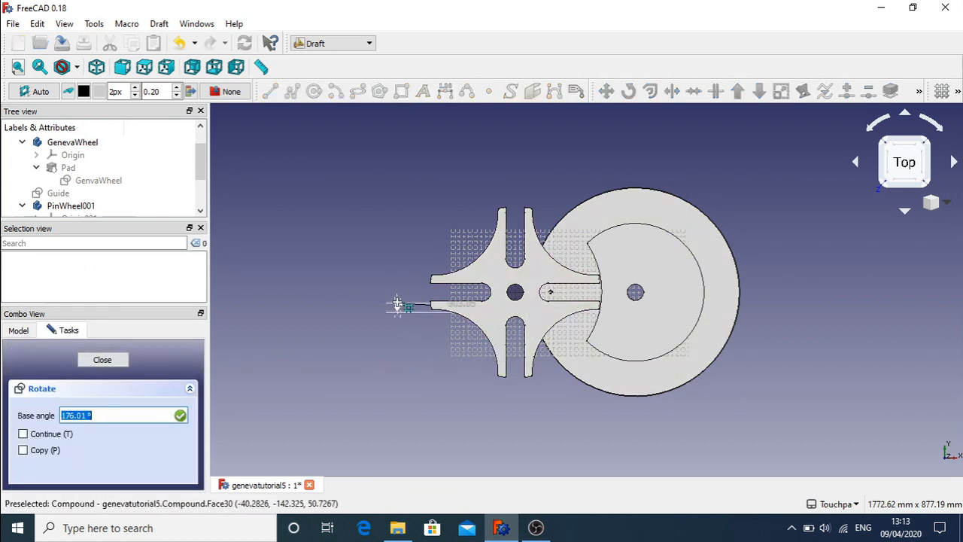
left_click(433, 308)
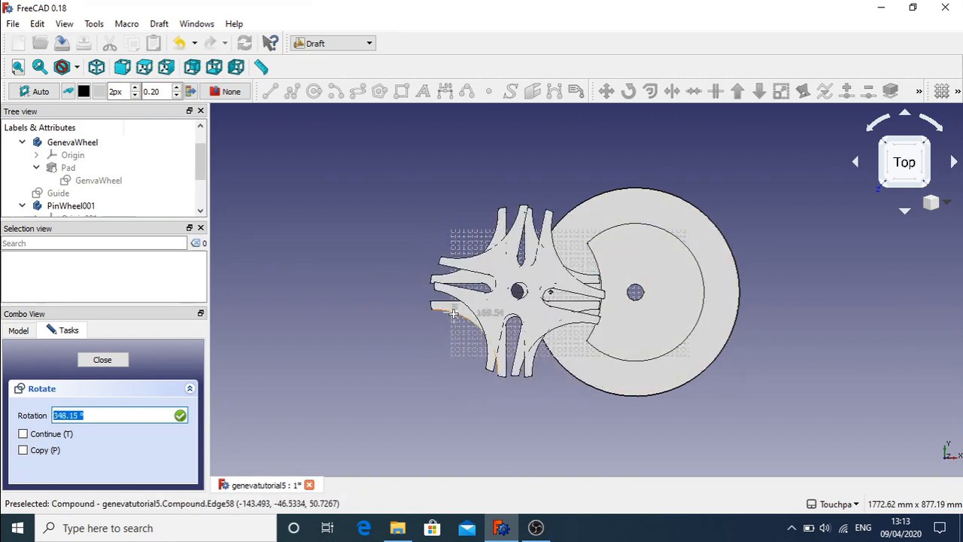
left_click(454, 318)
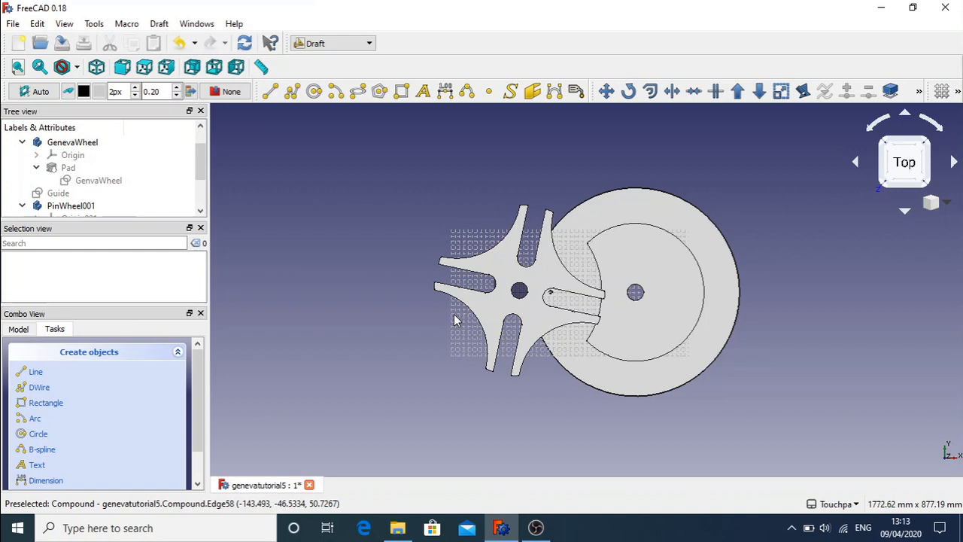
key("ctrl+z")
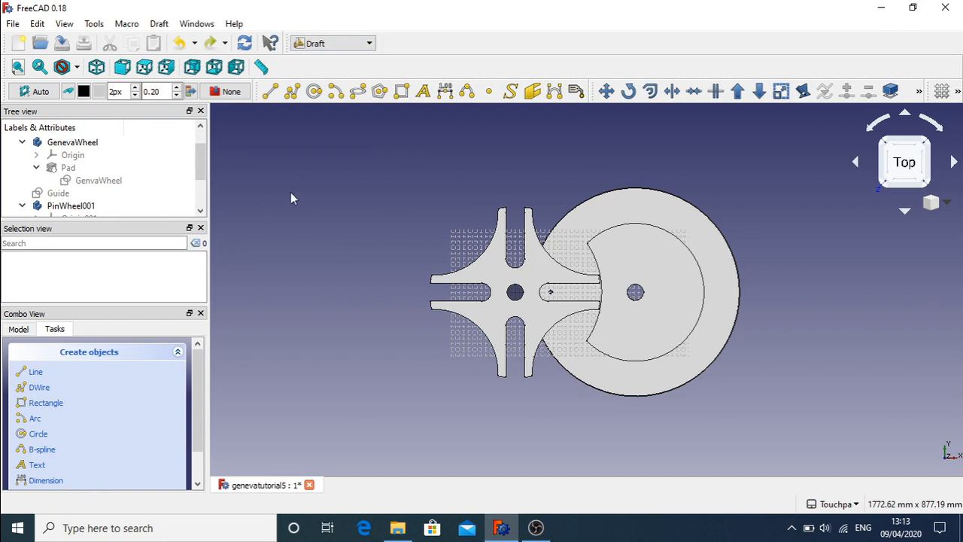
- Make the PinWheel001 body active from the model tree
left_click(368, 43)
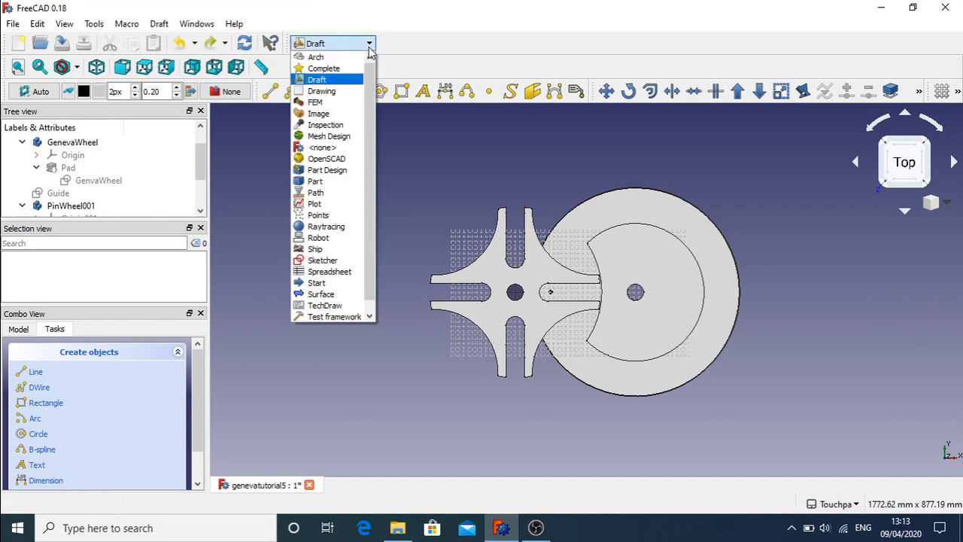
left_click(329, 184)
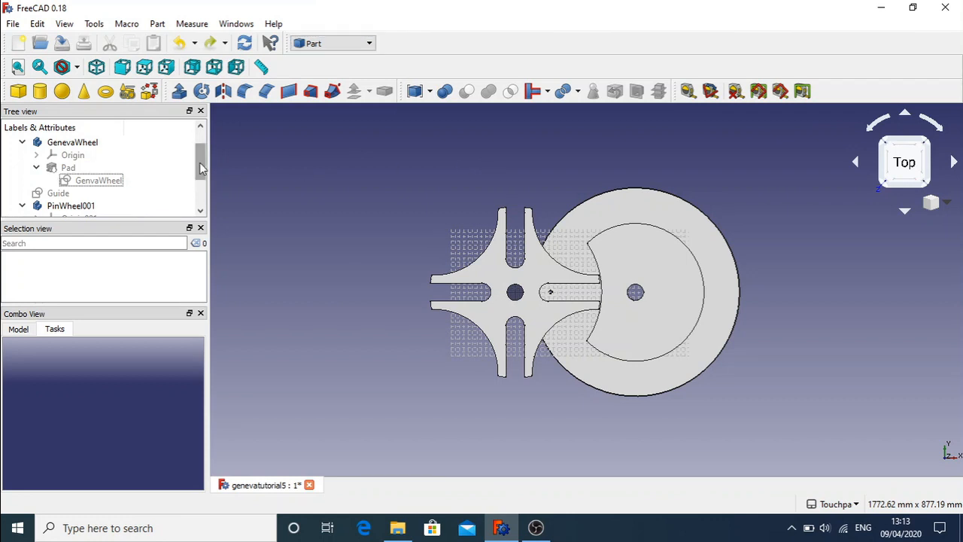
scroll(199, 162, "down", 2)
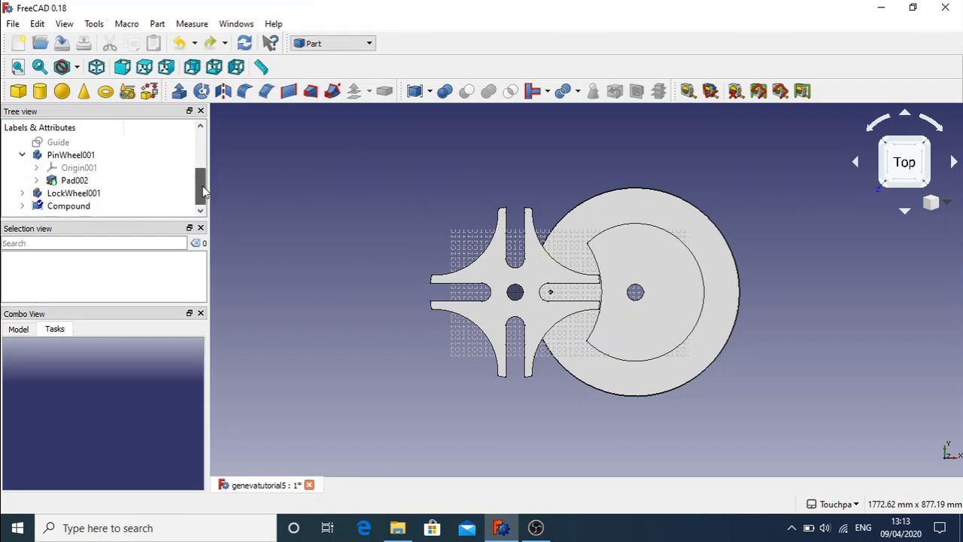
double_click(82, 161)
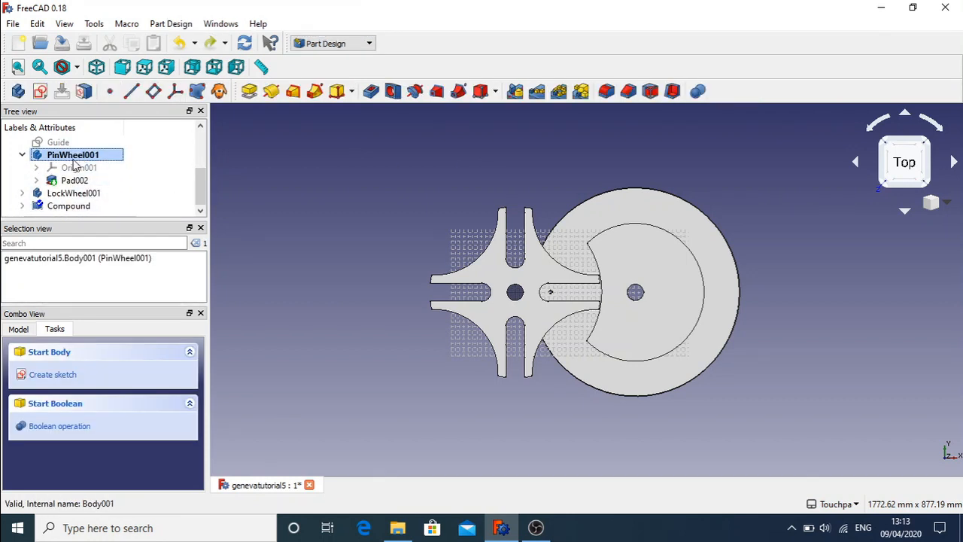
mouse_move(200, 194)
left_mouse_down()
mouse_move(201, 161)
mouse_move(198, 212)
left_mouse_up()
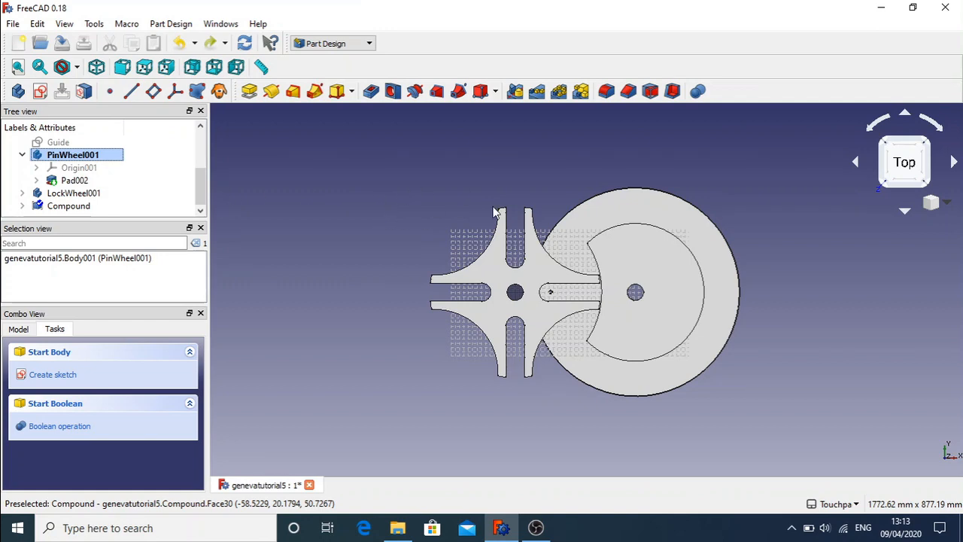
- Make a compound from the lock wheel's Pad001 using the Part workbench
left_click(352, 42)
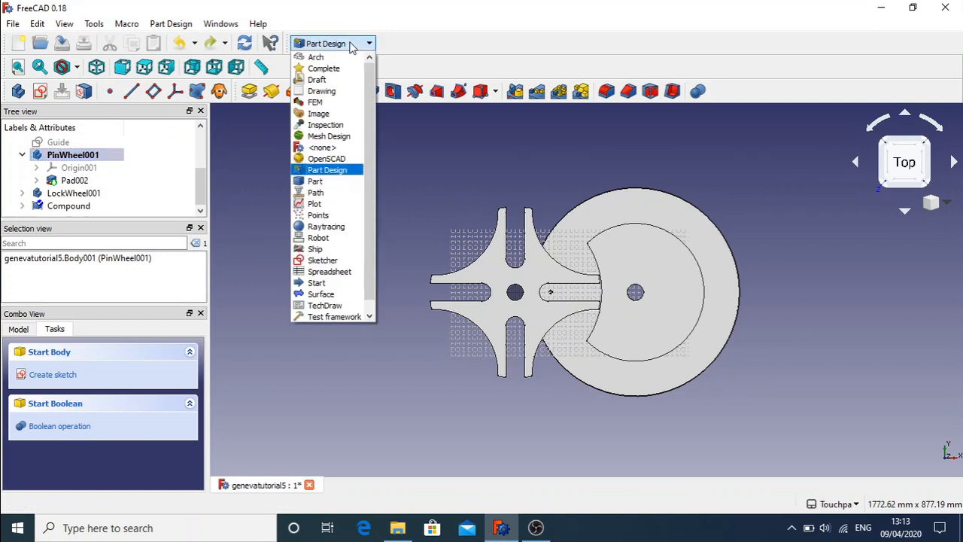
left_click(335, 181)
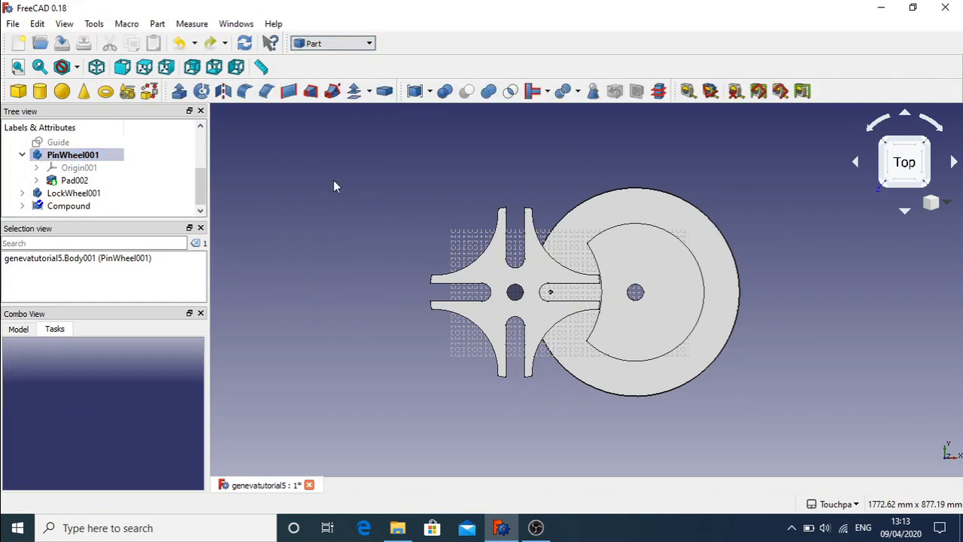
left_click(617, 254)
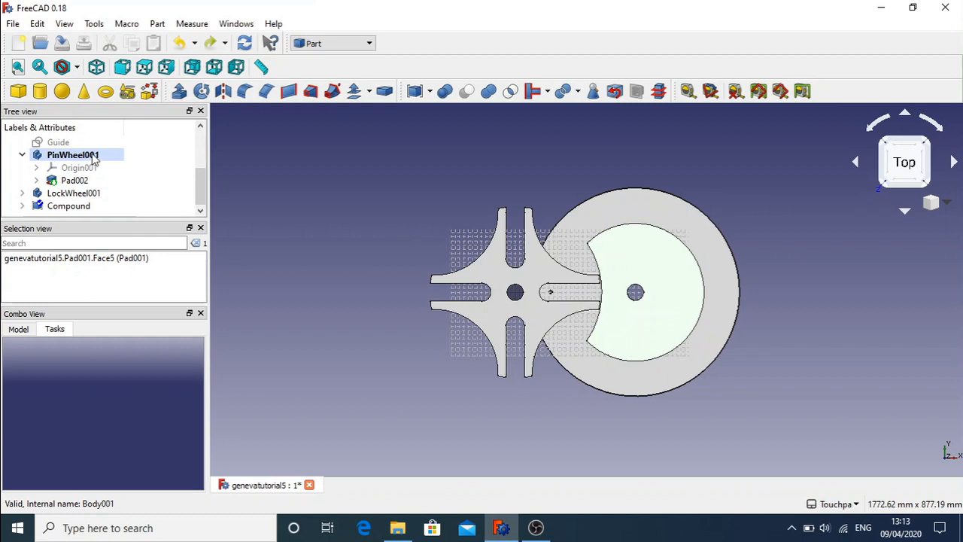
left_click(655, 200)
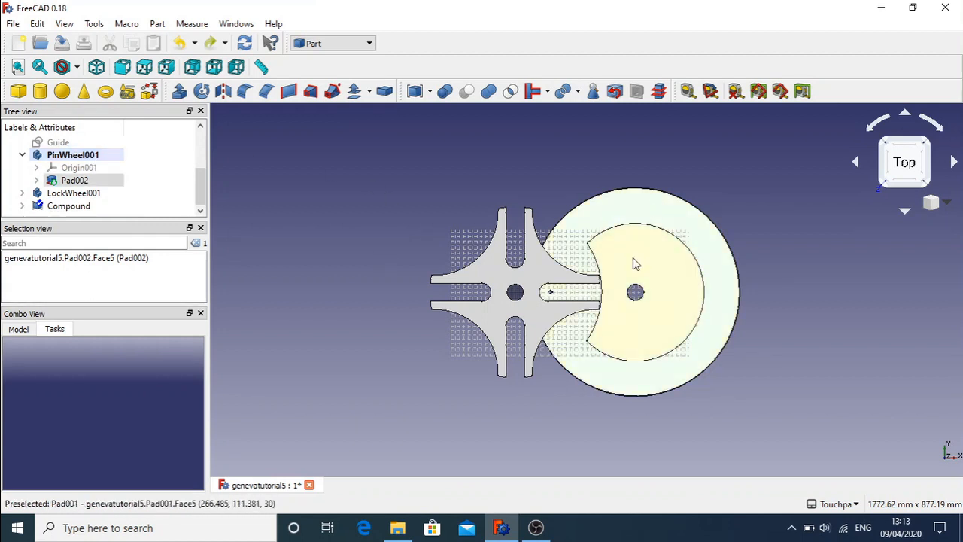
left_click(635, 263)
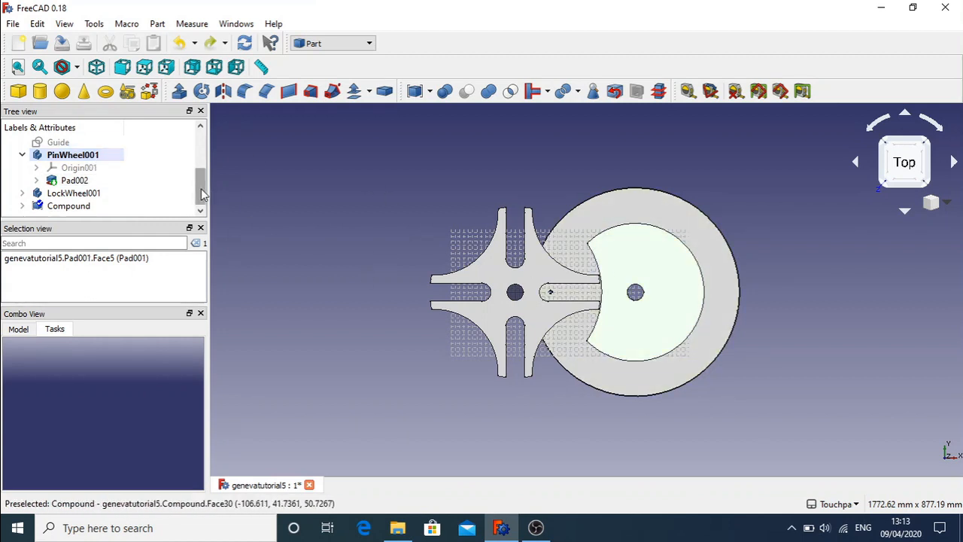
mouse_move(202, 194)
left_mouse_down()
mouse_move(200, 151)
mouse_move(203, 208)
left_mouse_up()
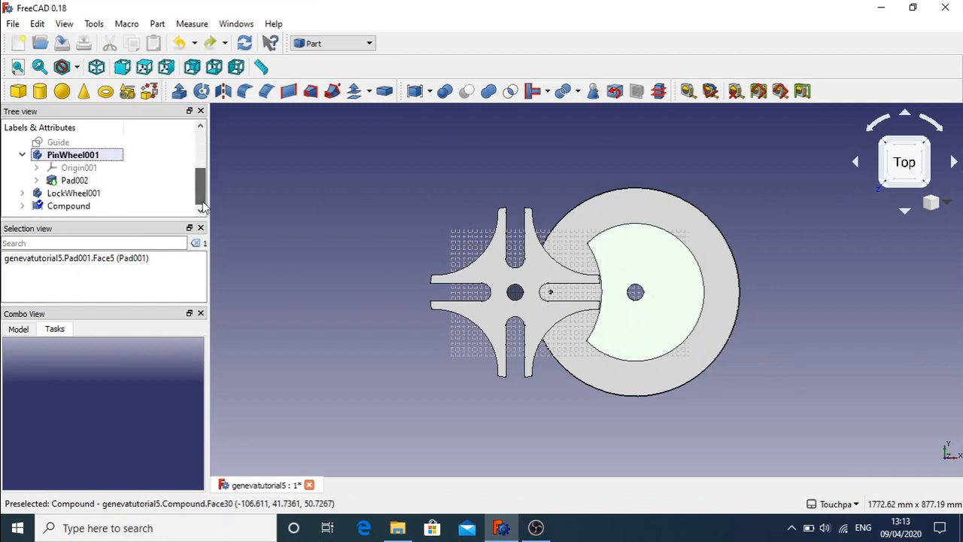
left_click(21, 193)
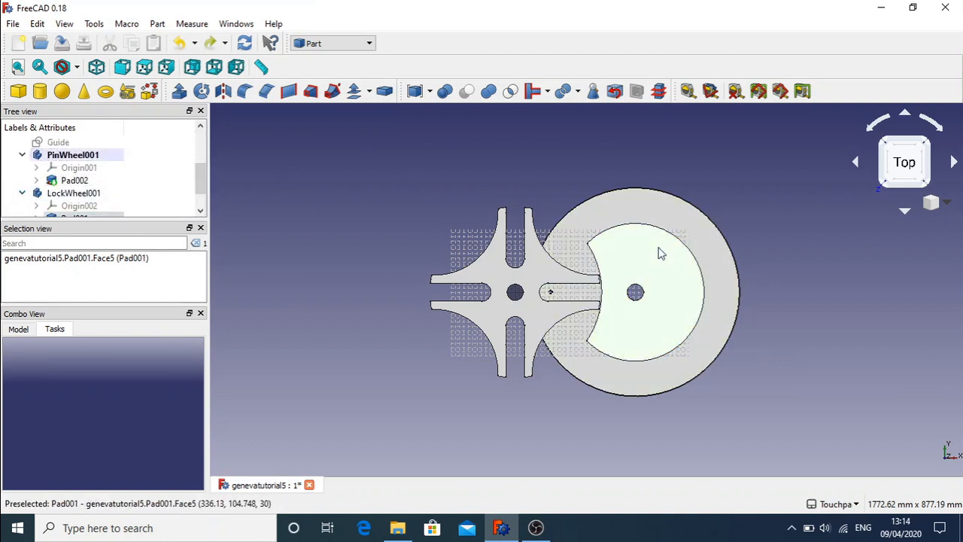
left_click(207, 186)
scroll(202, 188, "down", 1)
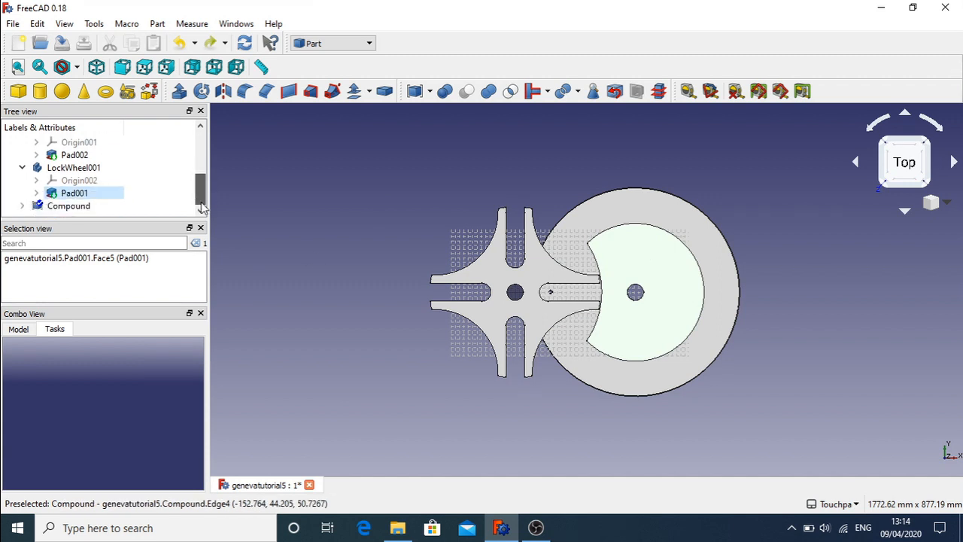
left_click(157, 23)
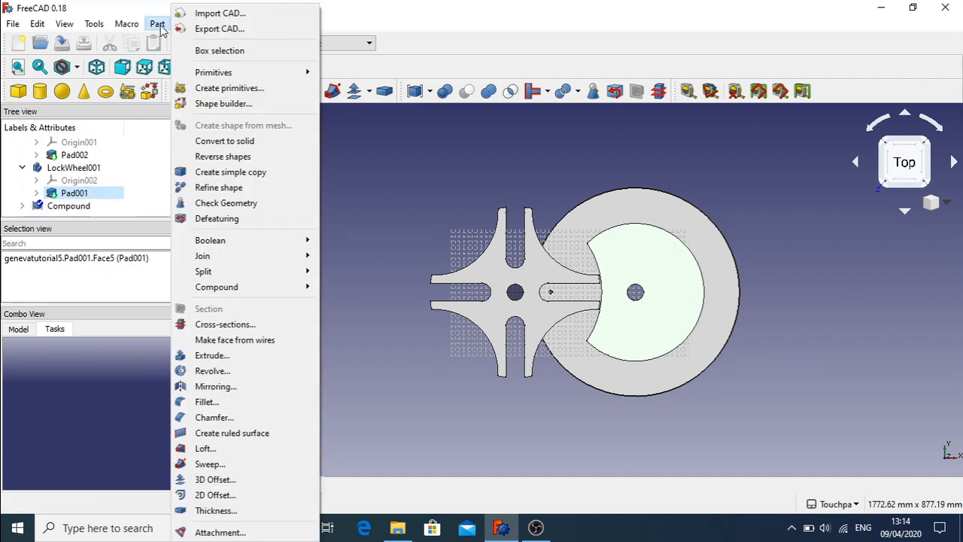
mouse_move(270, 291)
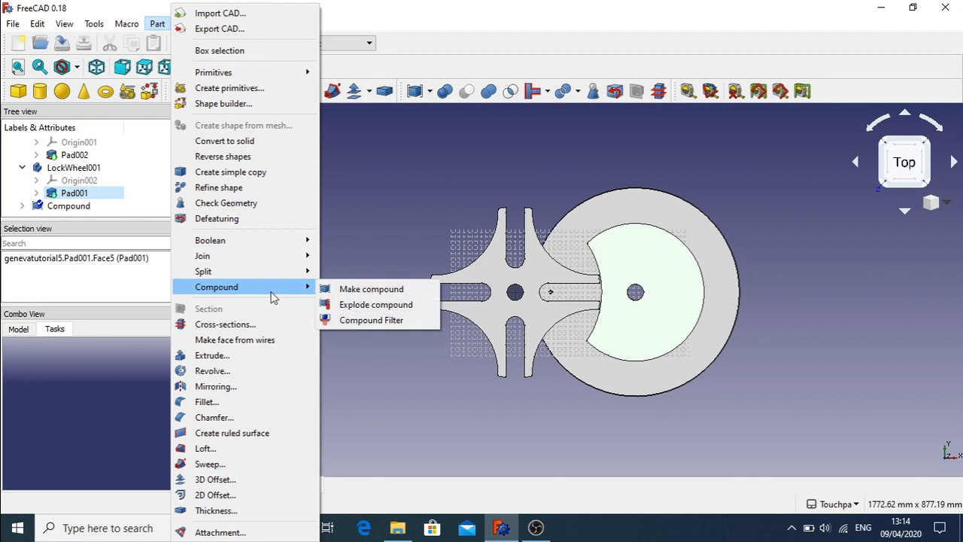
left_click(364, 290)
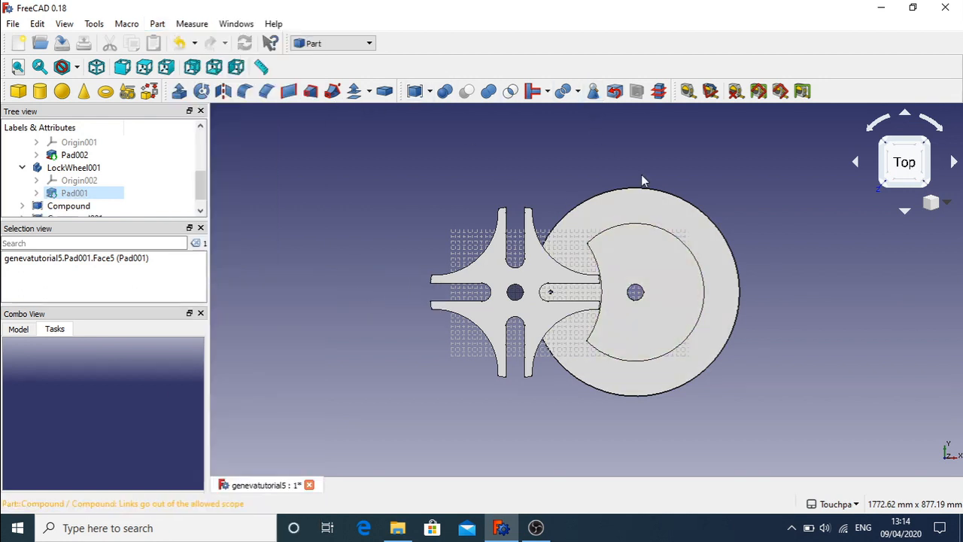
- Try moving the lock wheel compound along global X in the top view with Draft Move
left_click(357, 47)
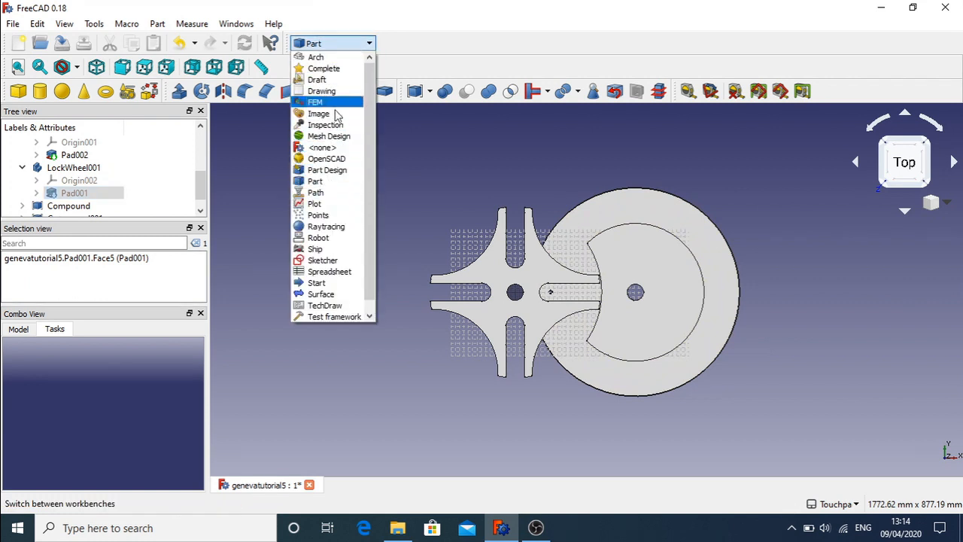
left_click(320, 80)
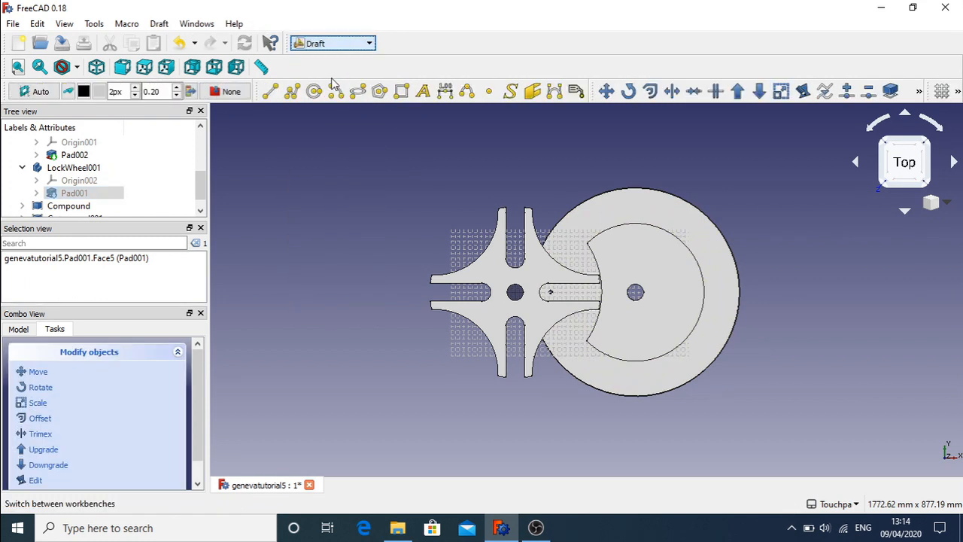
left_click(605, 92)
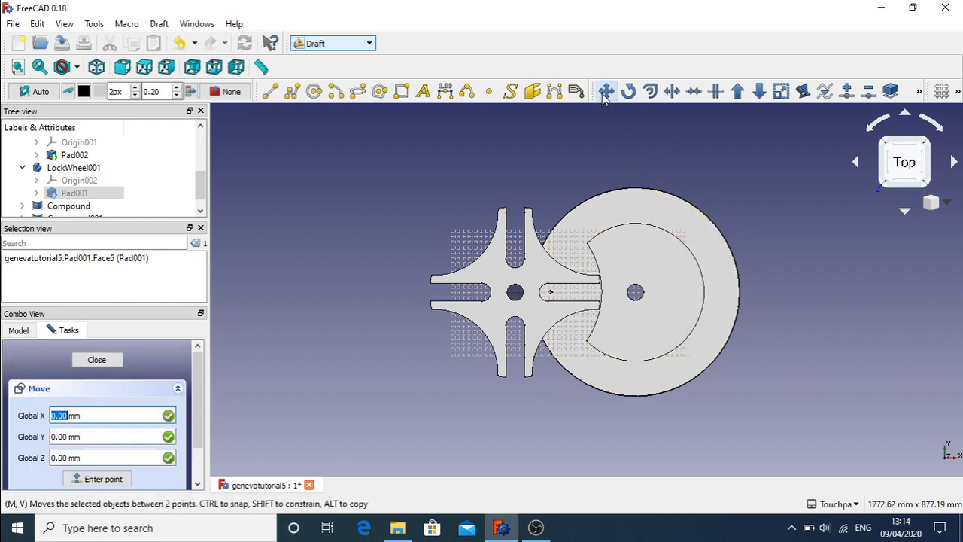
left_click(647, 250)
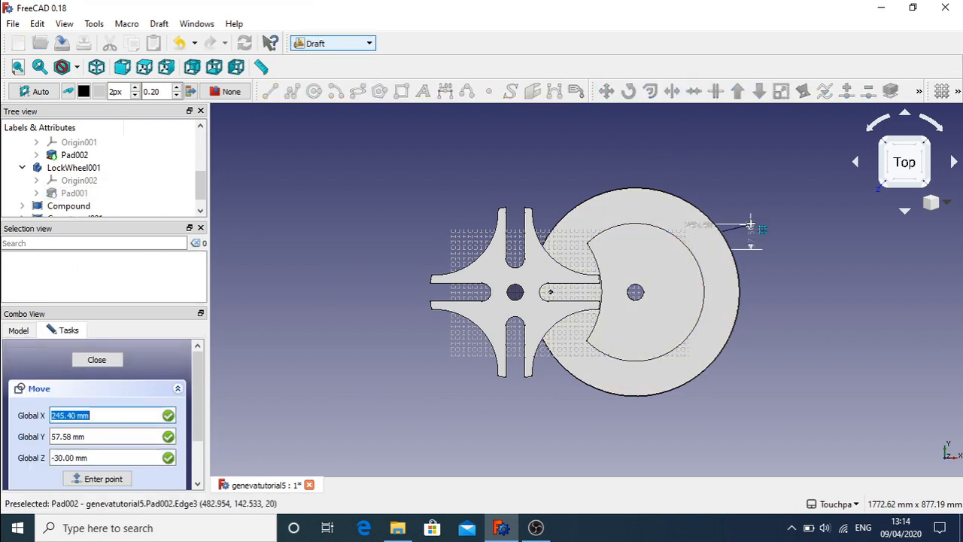
left_click(654, 268)
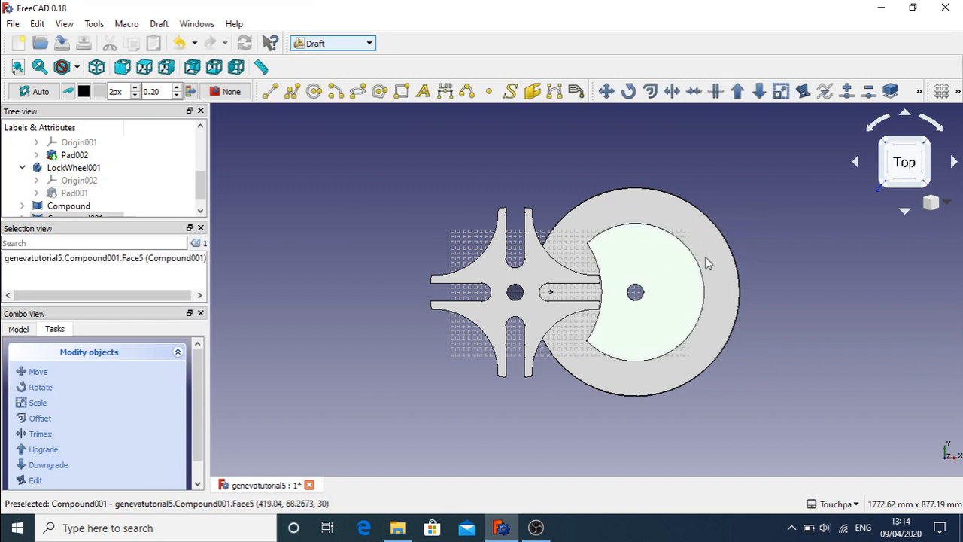
left_click(603, 94)
left_click(627, 282)
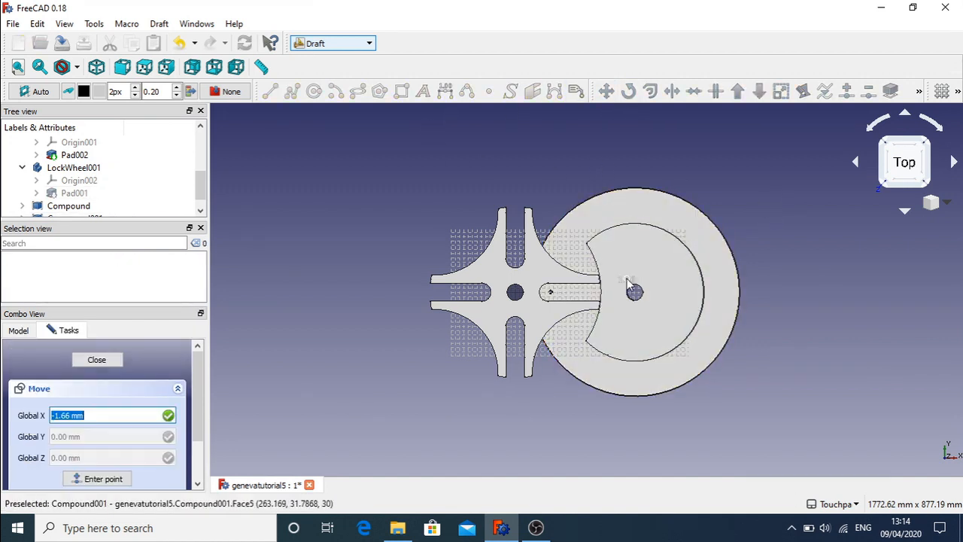
left_click(345, 280)
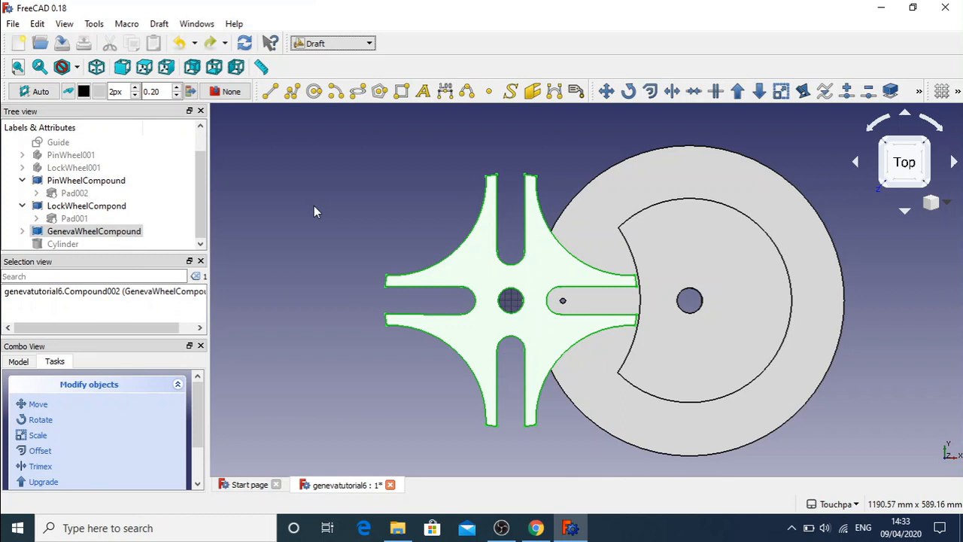
- Open the transform manipulator for PinWheelCompound in the Part Design workbench
left_click(353, 45)
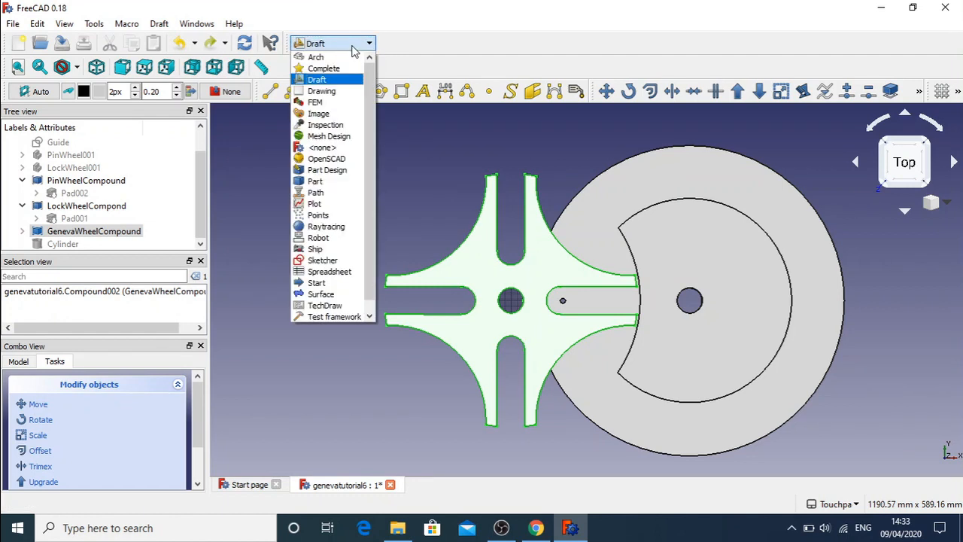
left_click(338, 172)
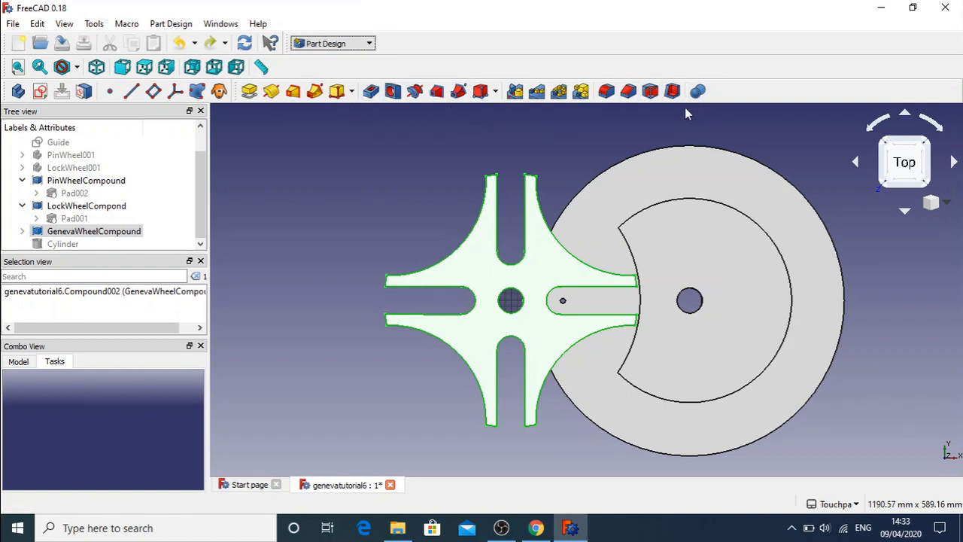
scroll(189, 219, "up", 1)
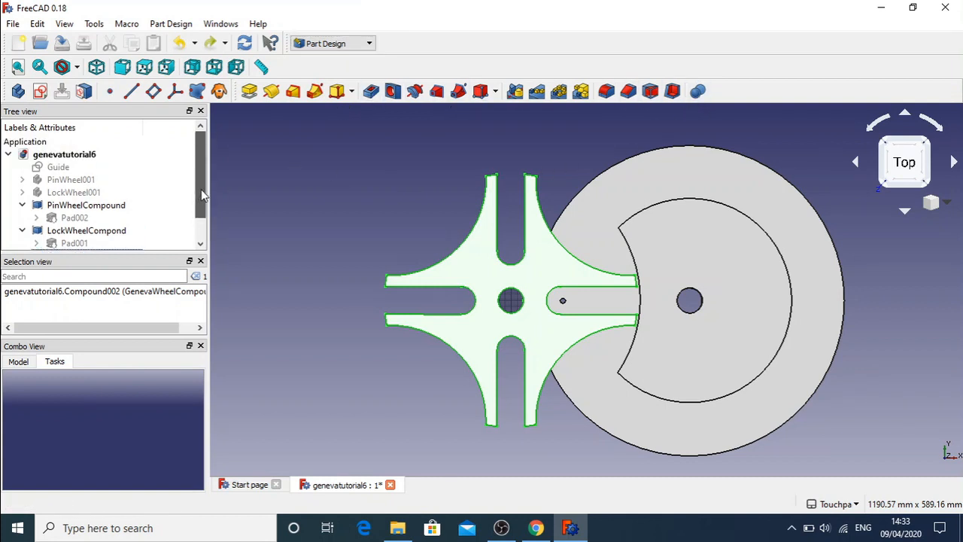
double_click(98, 206)
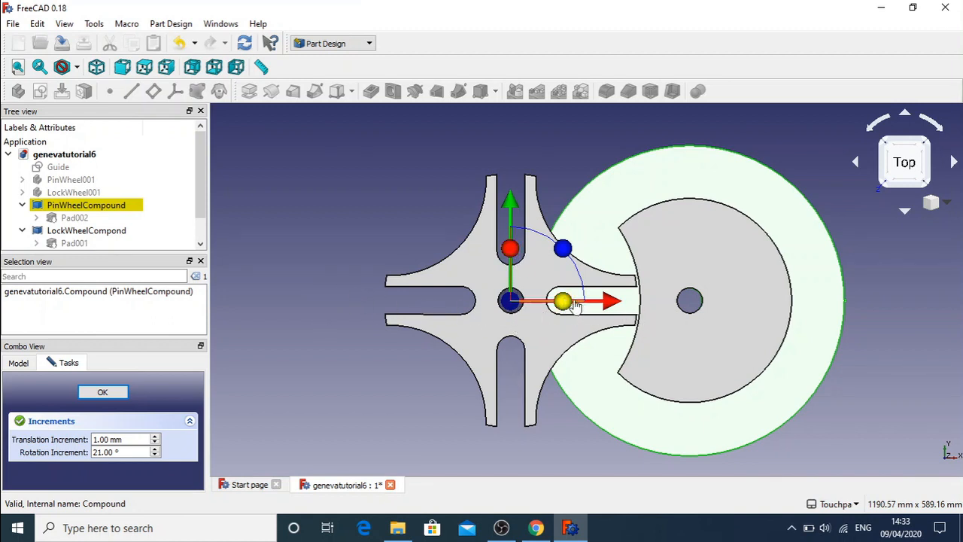
- Try shifting the pin wheel compound slightly along X and upward along Y with the transform manipulator in the top view
mouse_move(562, 254)
left_mouse_down()
mouse_move(587, 300)
mouse_move(570, 257)
mouse_move(441, 216)
mouse_move(545, 240)
mouse_move(571, 263)
left_mouse_up()
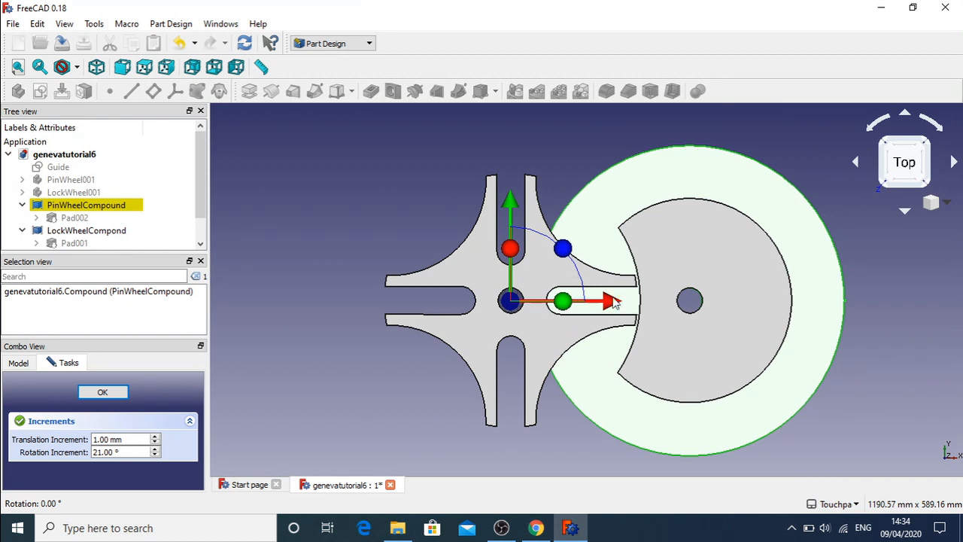
mouse_move(609, 303)
left_mouse_down()
mouse_move(737, 310)
mouse_move(557, 307)
mouse_move(610, 313)
left_mouse_up()
left_click_drag(505, 211, 506, 128)
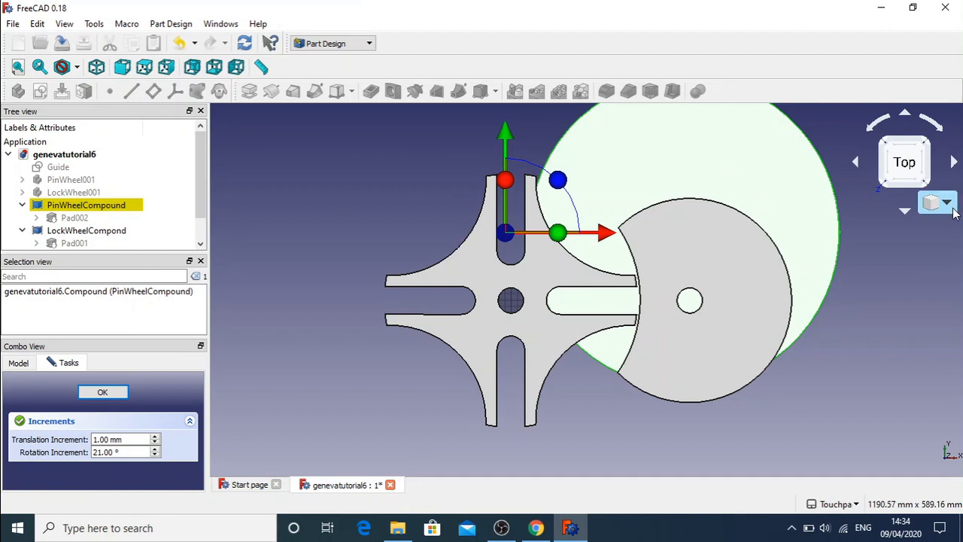
- Try tilting the pin wheel compound about its Y axis by 84° and back by 63°, viewed from the rear
left_click(907, 213)
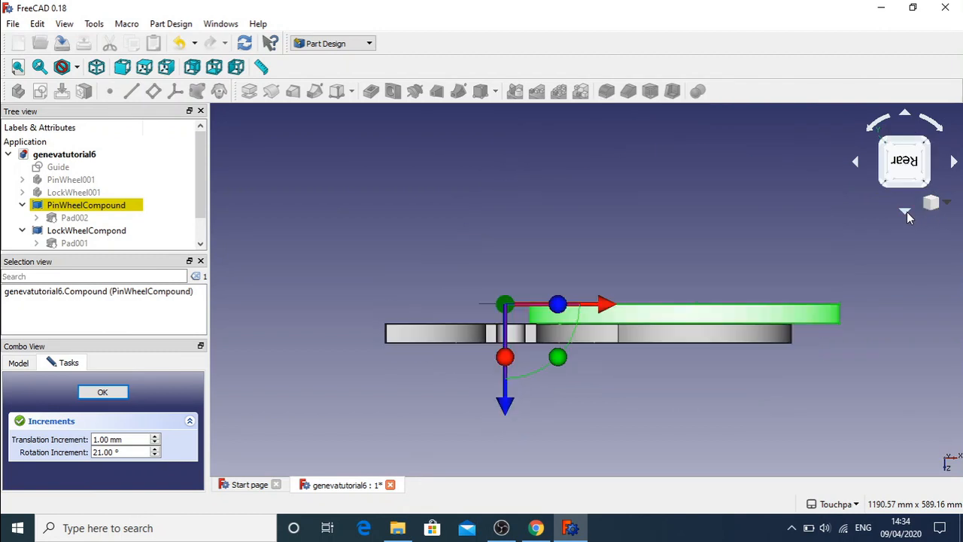
left_click(607, 305)
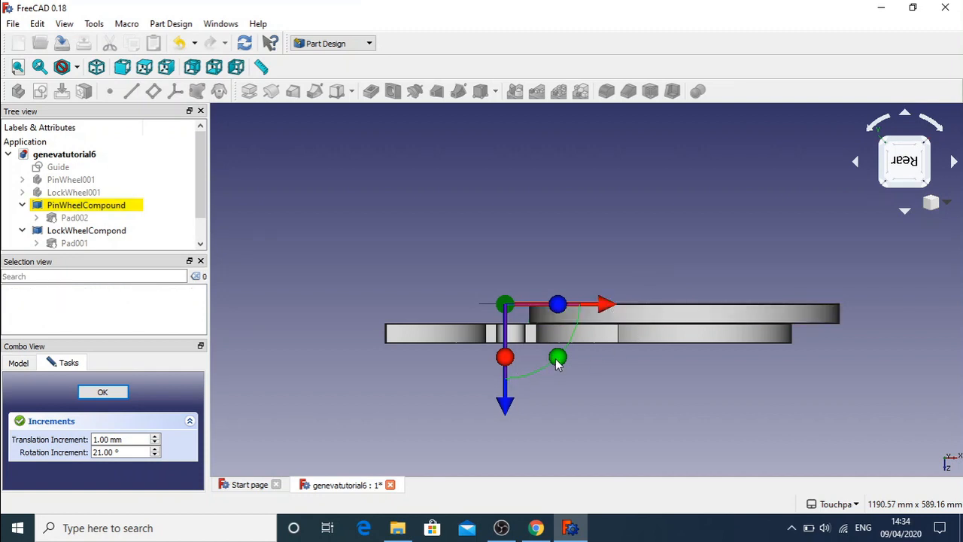
left_click_drag(559, 363, 536, 272)
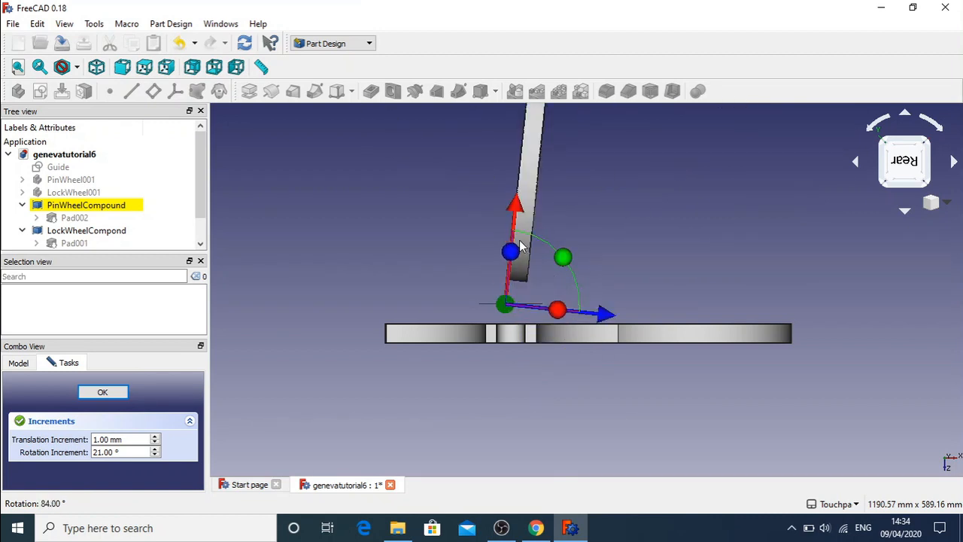
mouse_move(510, 216)
left_mouse_down()
mouse_move(503, 333)
mouse_move(516, 219)
left_mouse_up()
left_click_drag(563, 264, 583, 385)
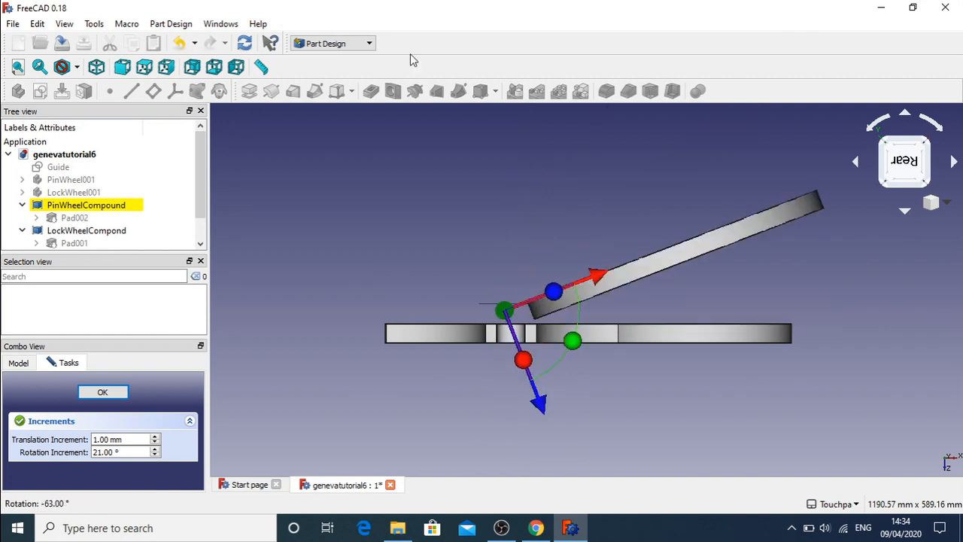
- Switch to the Part workbench and try moving the tilted pin wheel compound by -52 mm along its own X axis
left_click(367, 50)
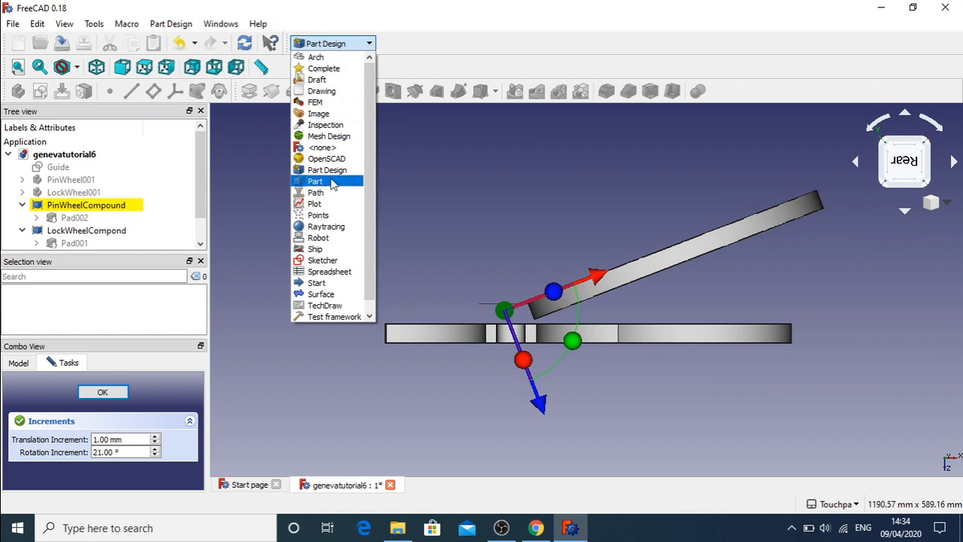
left_click(332, 180)
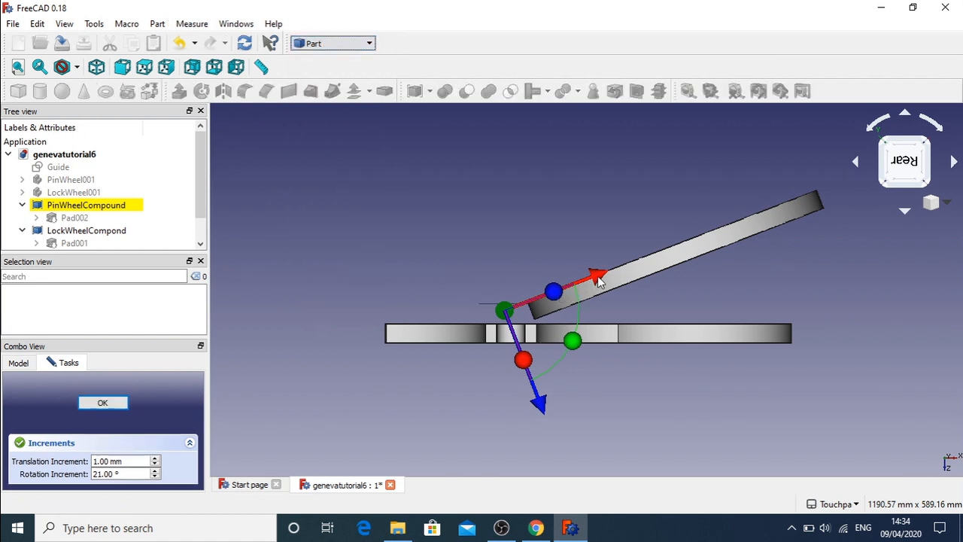
left_click_drag(596, 277, 566, 277)
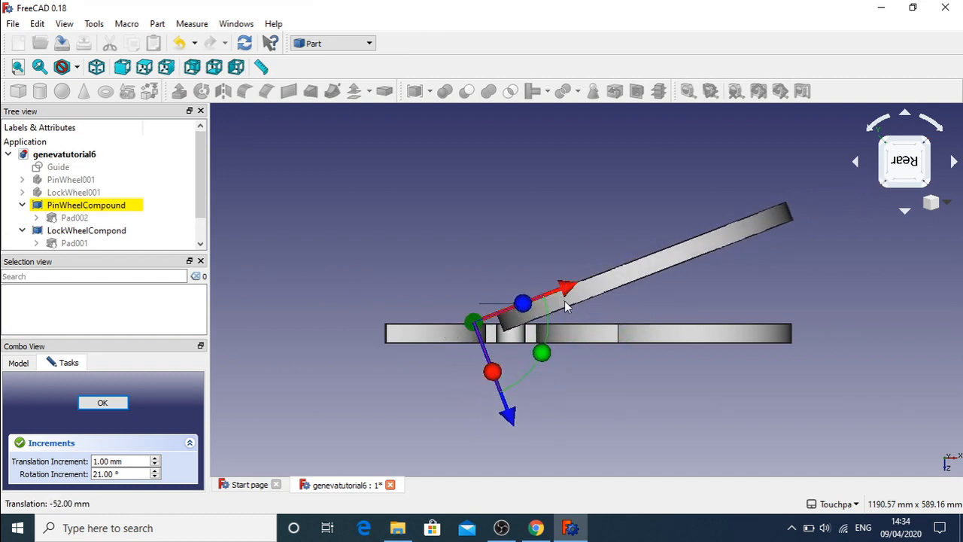
- Undo the trial moves and rotations of the pin wheel compound
key("ctrl+z")
key("ctrl+z")
key("ctrl+z")
key("ctrl+z")
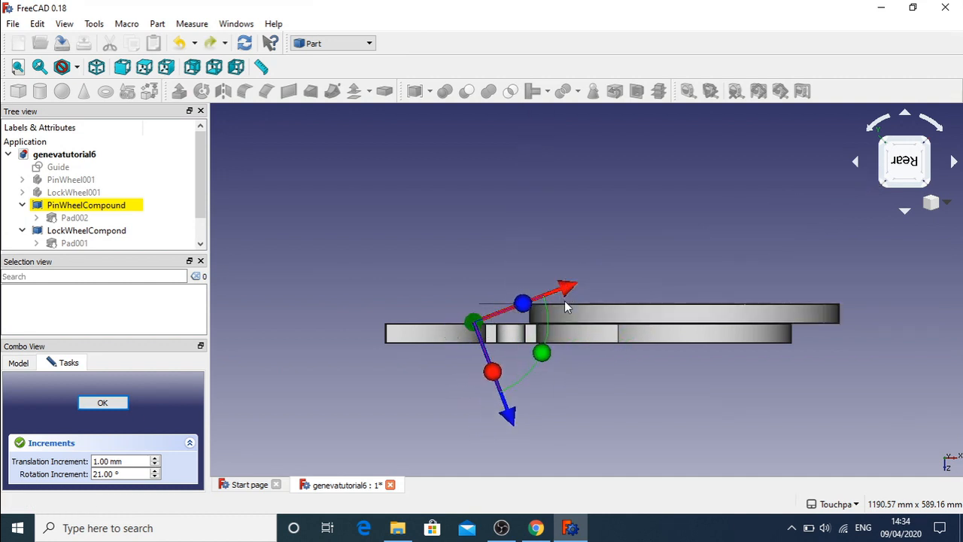
key("ctrl+z")
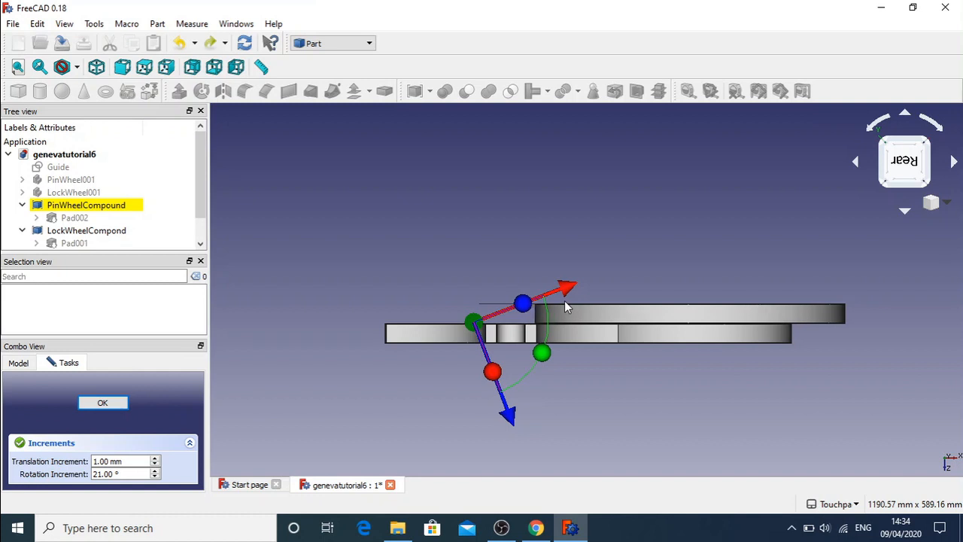
right_click(904, 205)
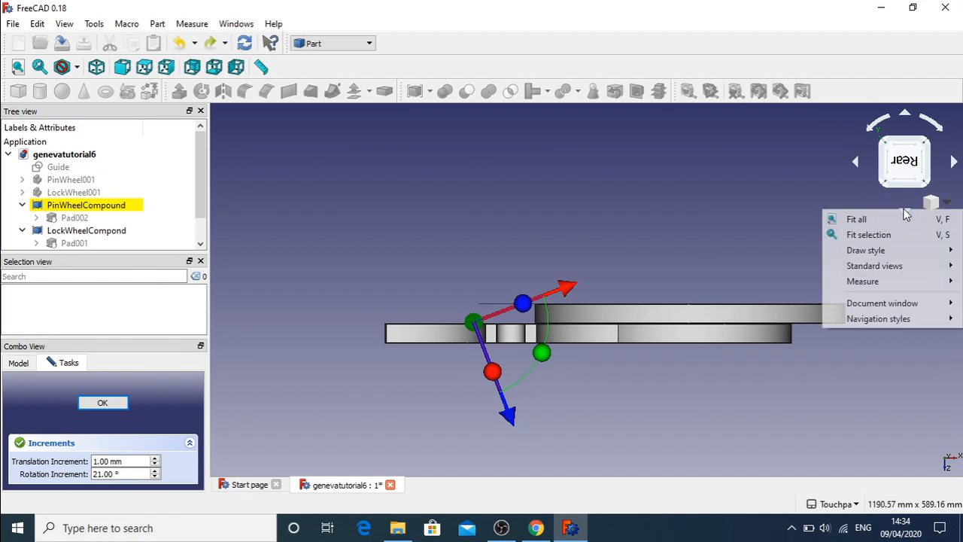
left_click(899, 160)
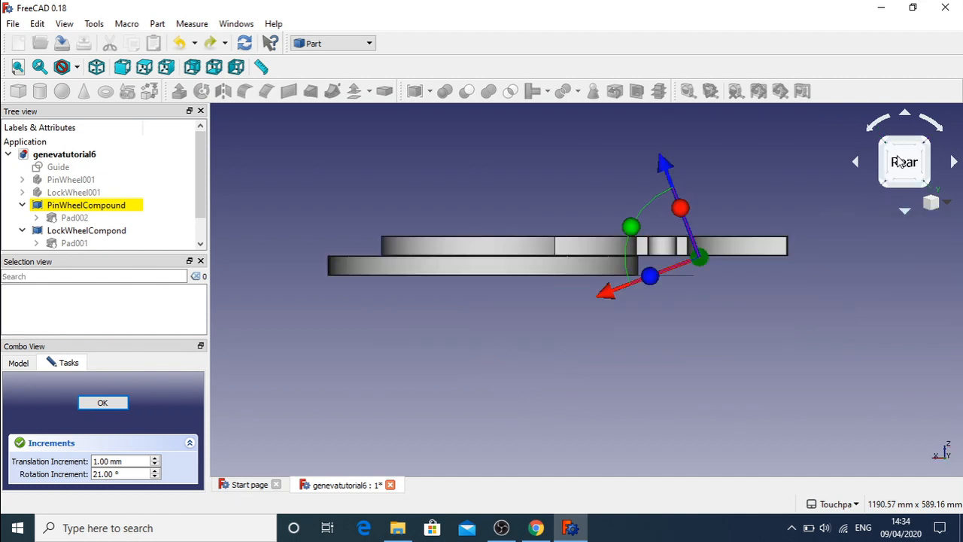
- Try rotating the pin wheel compound by 147° about its Z axis with the transform manipulator, viewed from above
left_click(904, 211)
left_click(905, 212)
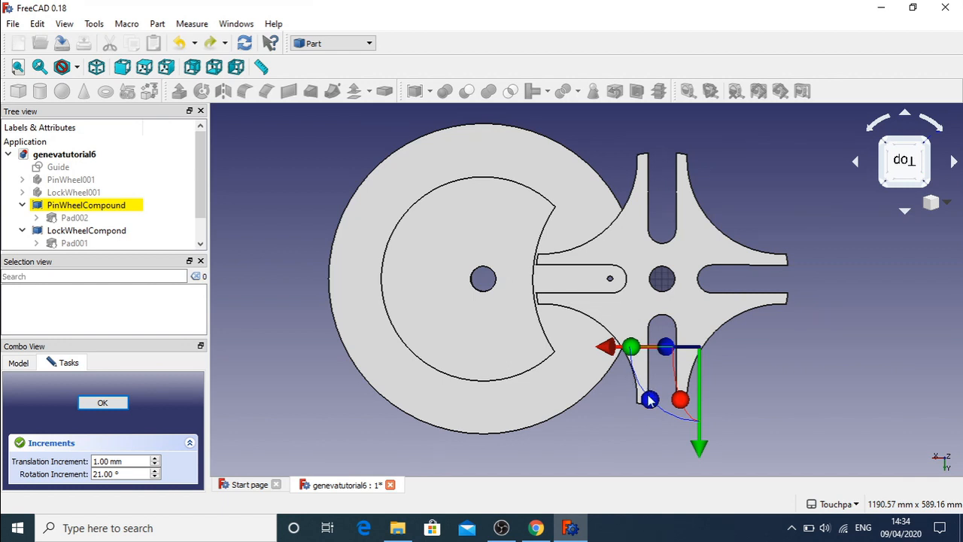
left_click_drag(651, 407, 768, 331)
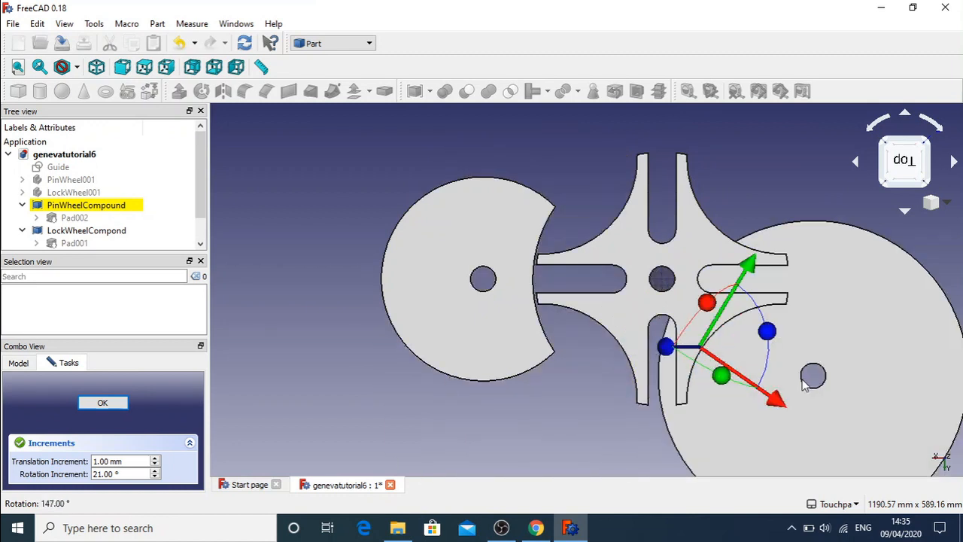
- Try moving the rotated pin wheel compound by -148 mm along its own X axis and shifting it along its Y axis
left_click_drag(777, 403, 669, 405)
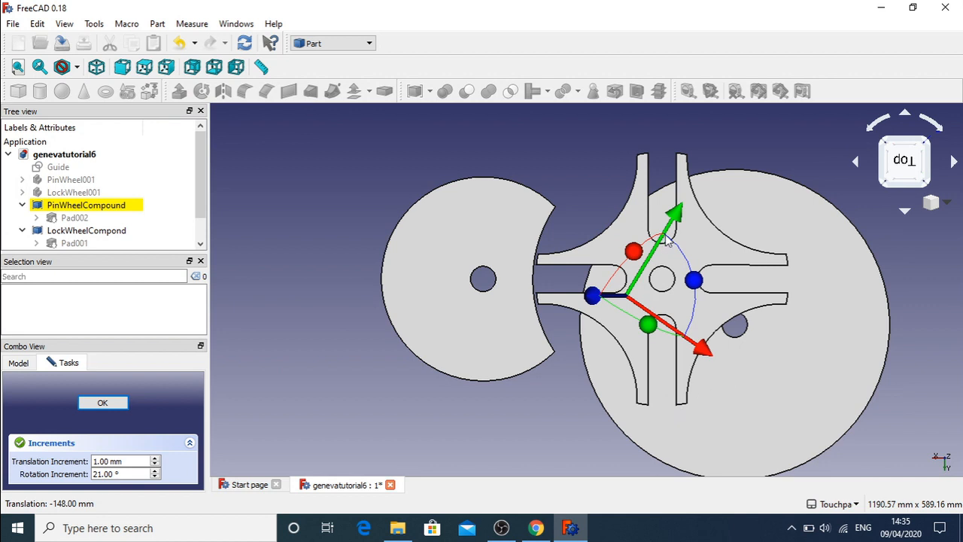
left_click_drag(687, 217, 721, 168)
left_click_drag(723, 170, 465, 294)
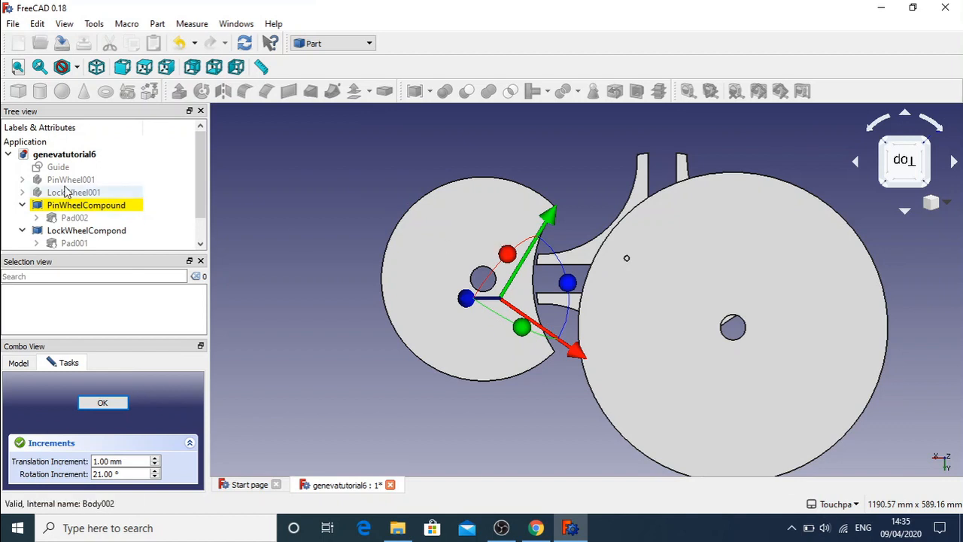
- Undo the last move of the crescent-cut disc compound in the genevatutorial5 document
left_click(77, 231)
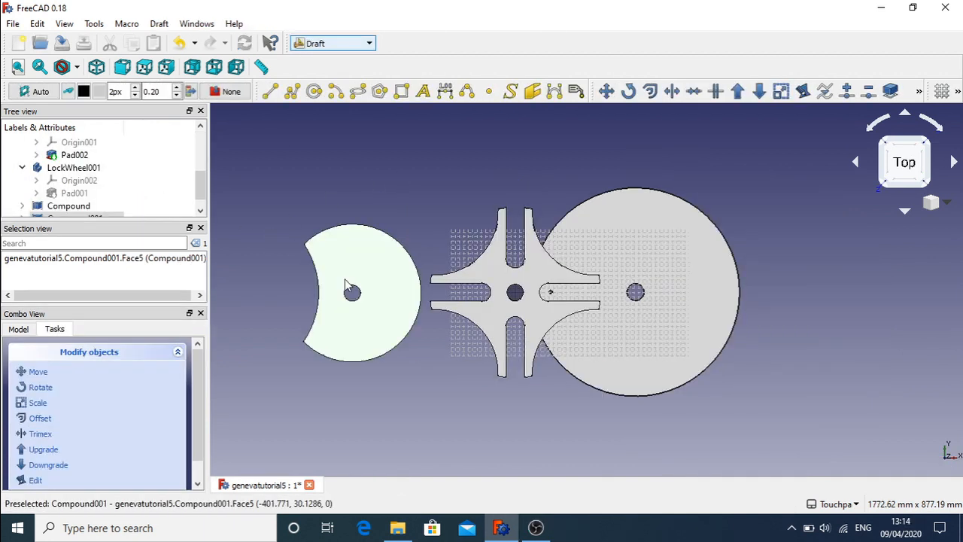
key("ctrl+z")
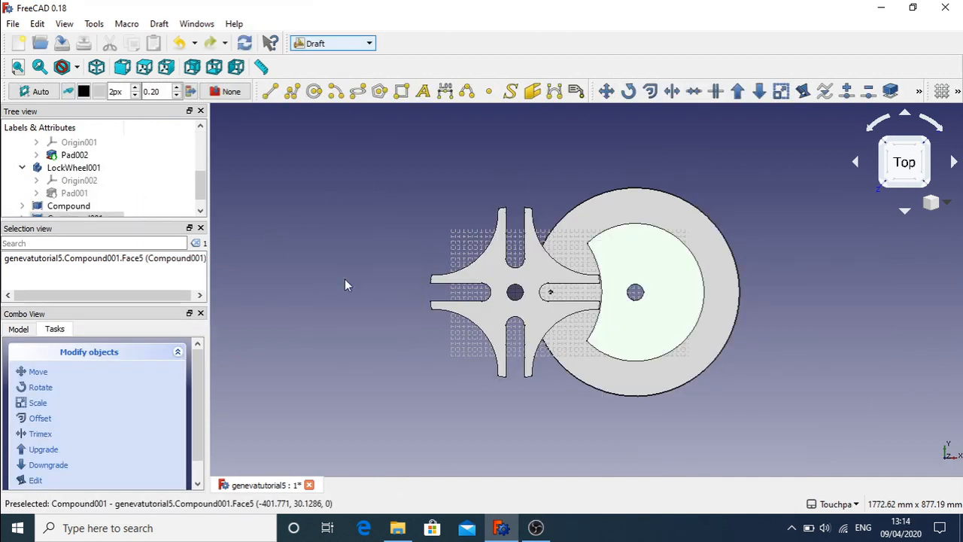